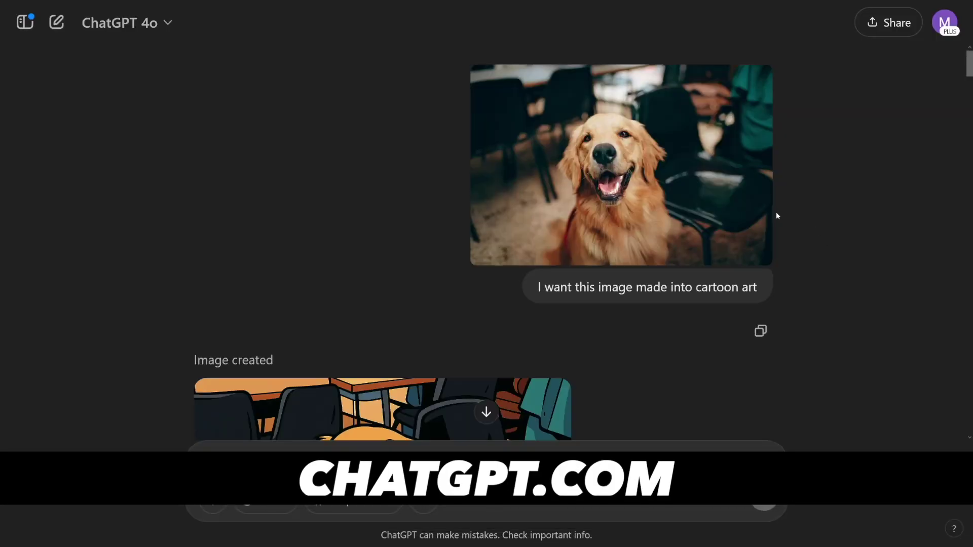
# Step: Enlarge the uploaded dog photo, scroll through it, and close it
pyautogui.scroll(-5, 776, 215)
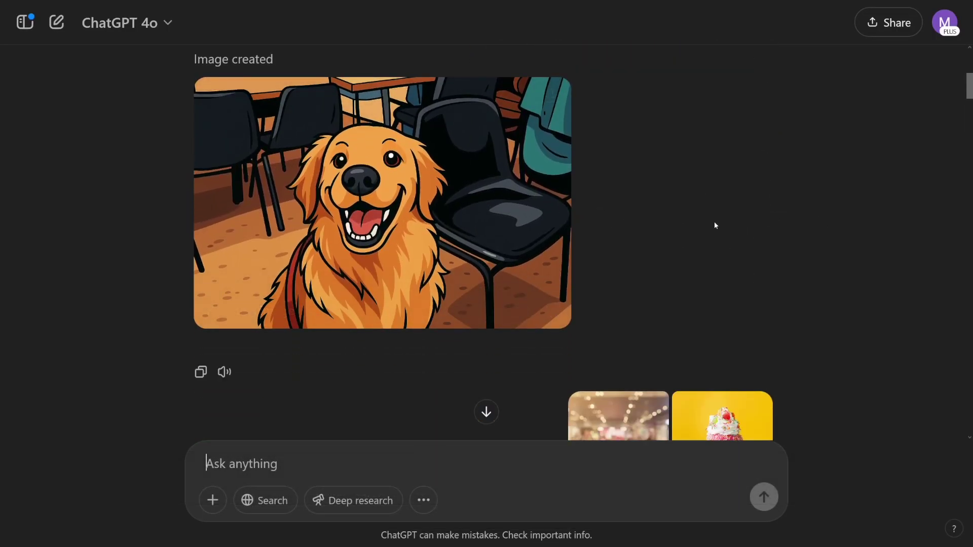
pyautogui.scroll(5, 786, 264)
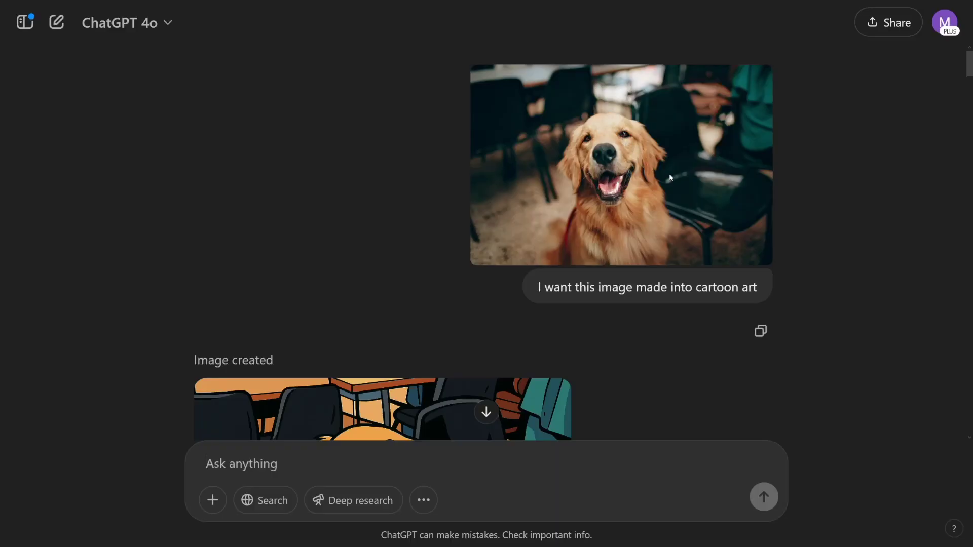
pyautogui.click(669, 177)
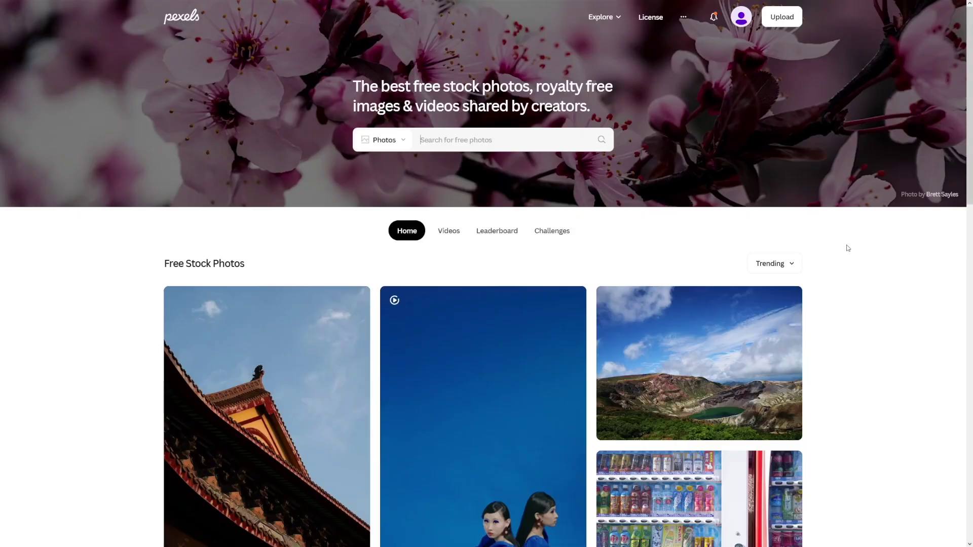
pyautogui.scroll(-6, 844, 242)
pyautogui.scroll(-2, 844, 242)
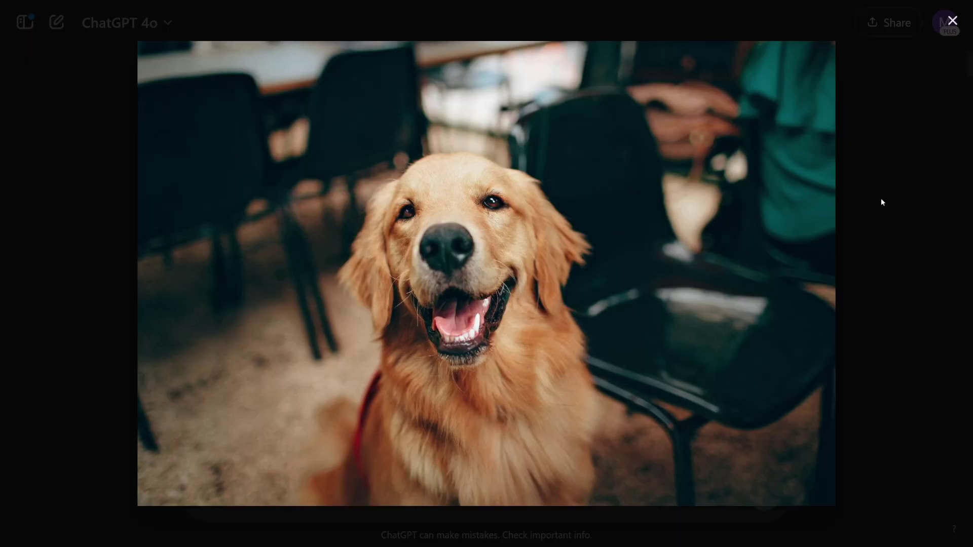
pyautogui.click(881, 199)
# Step: Highlight the cartoon-art request, then view the cartoon dog result full screen and close it
pyautogui.moveTo(538, 287); pyautogui.dragTo(715, 292)
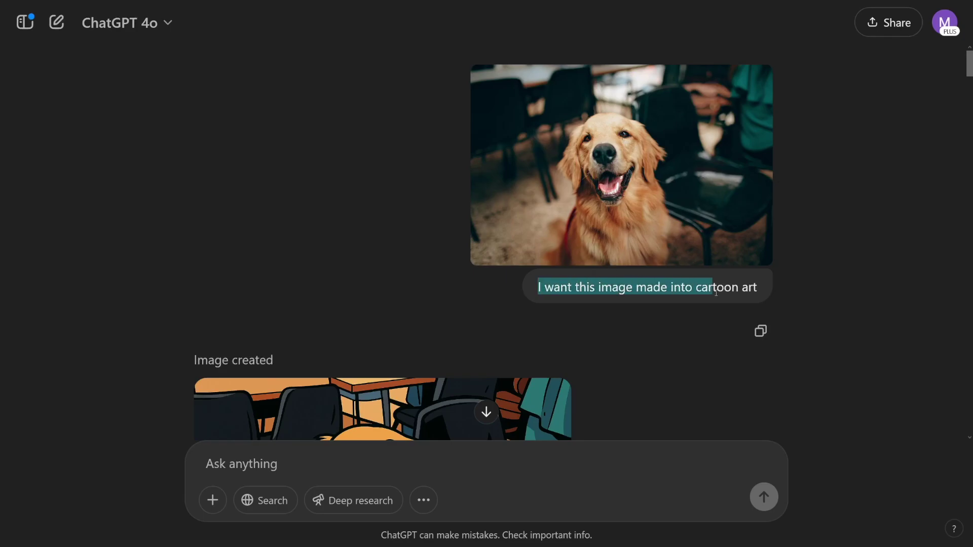
pyautogui.click(760, 298)
pyautogui.scroll(-4, 606, 266)
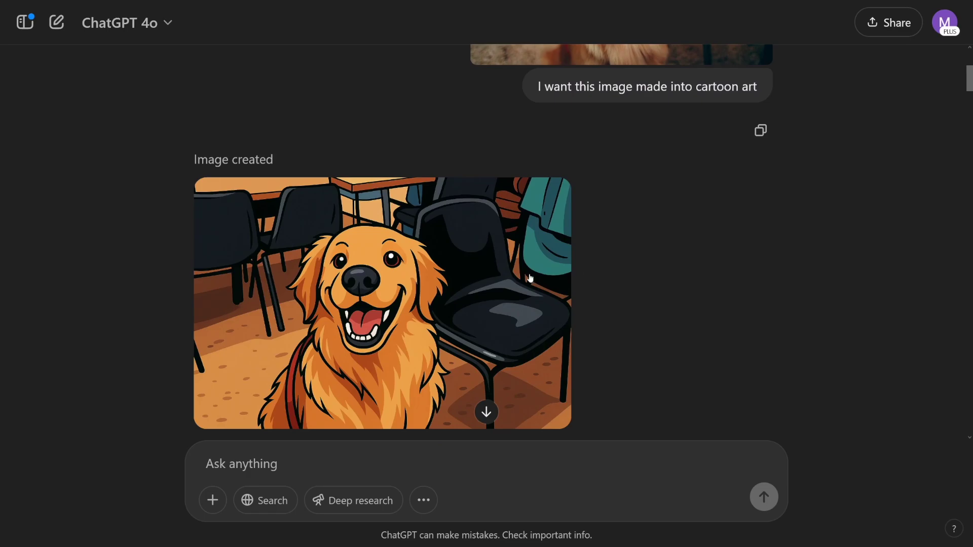
pyautogui.click(395, 280)
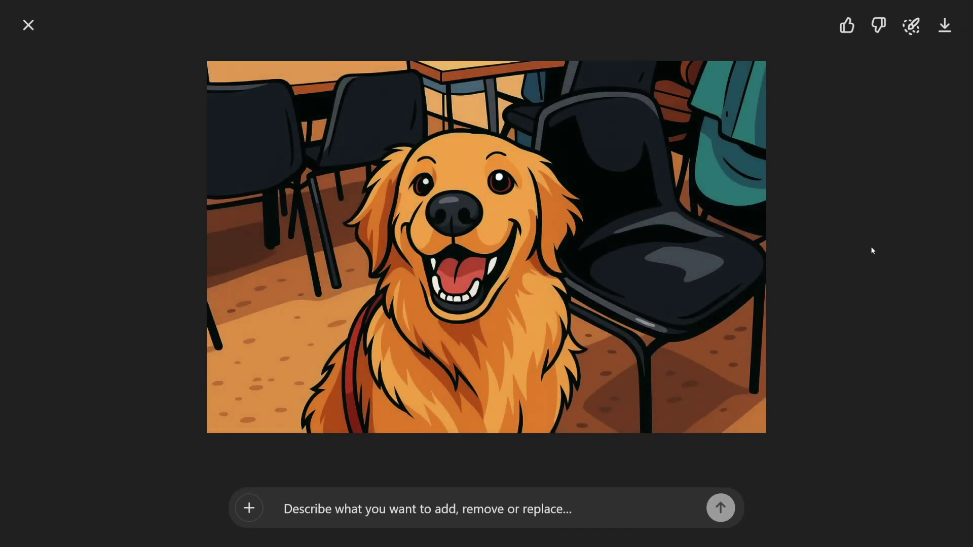
pyautogui.press('Escape')
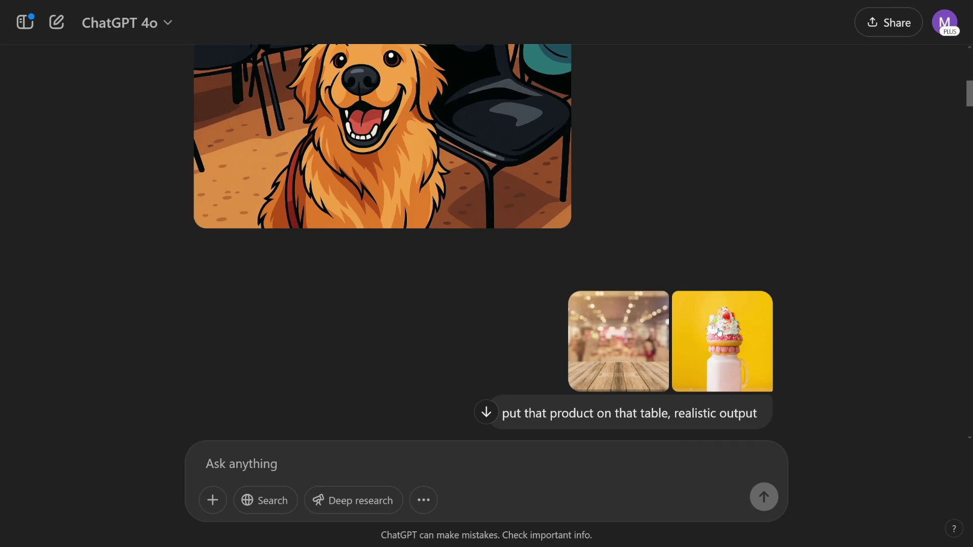
# Step: Enlarge and close the milkshake product photo and the wooden table photo
pyautogui.click(718, 332)
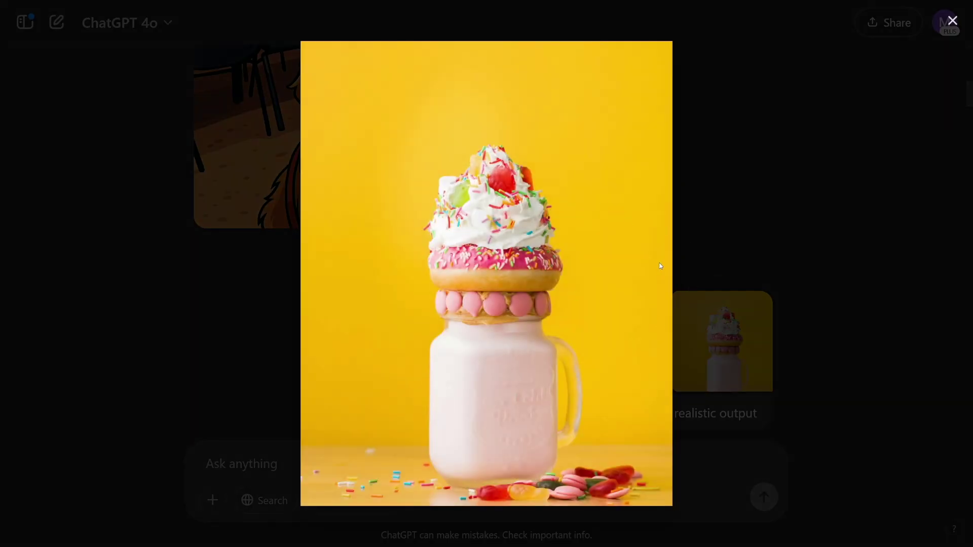
pyautogui.click(835, 270)
pyautogui.click(620, 338)
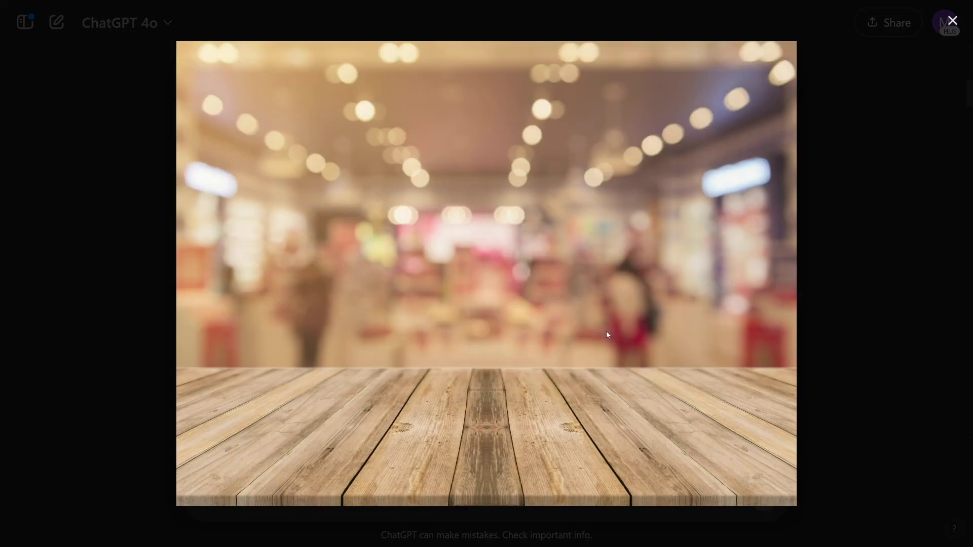
pyautogui.click(856, 265)
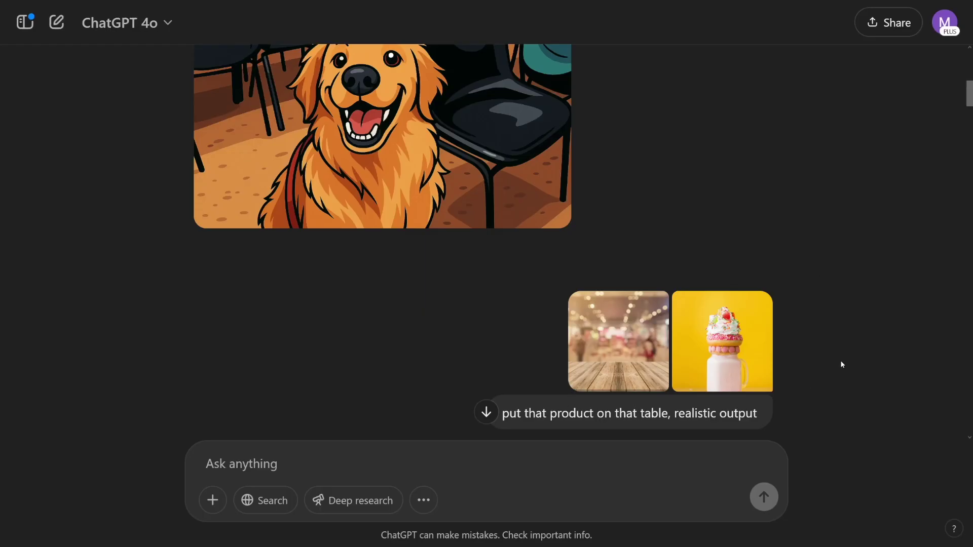
pyautogui.scroll(-2, 593, 318)
# Step: Highlight the placement prompt and view the realistic milkshake-on-table result full screen
pyautogui.moveTo(502, 314); pyautogui.dragTo(805, 310)
pyautogui.scroll(-4, 845, 245)
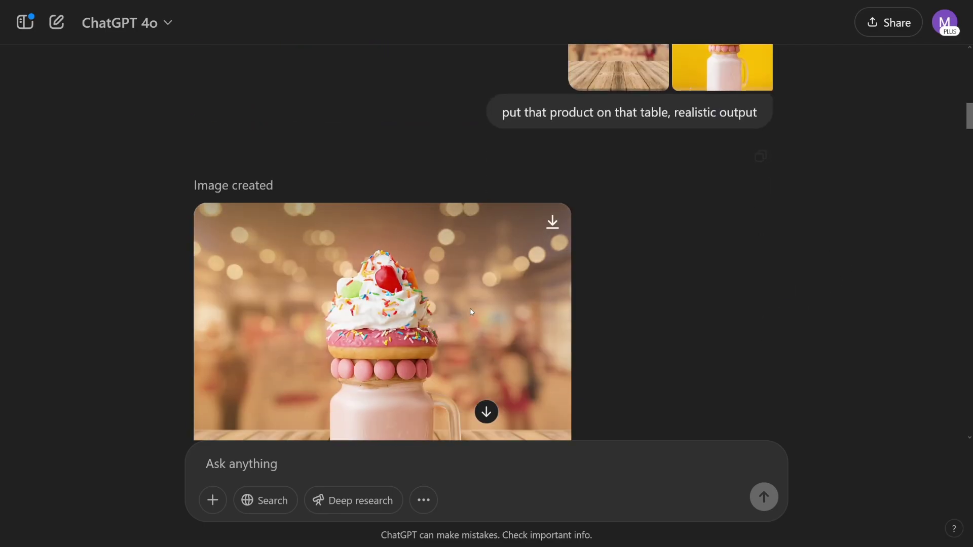
pyautogui.click(471, 311)
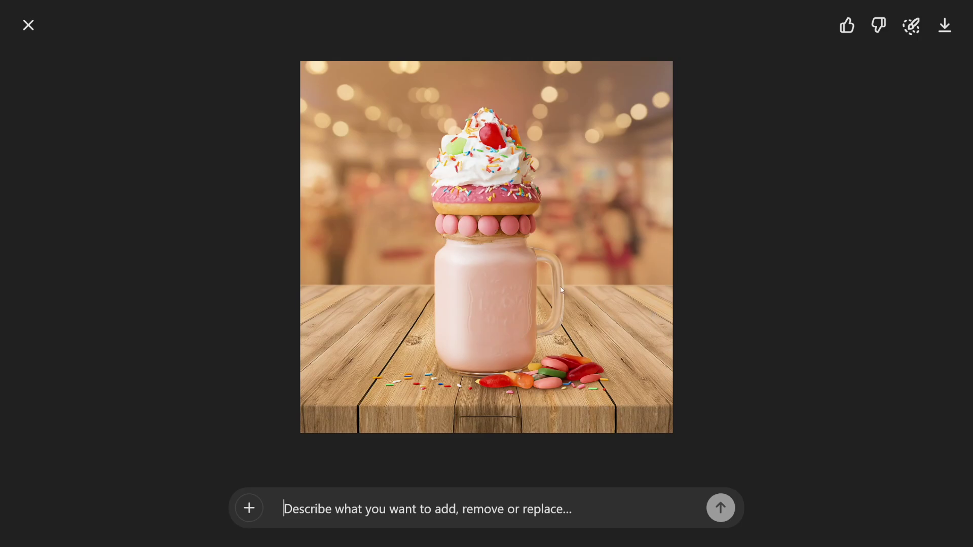
pyautogui.click(704, 256)
# Step: Re-examine the milkshake and wooden table source photos enlarged
pyautogui.scroll(6, 663, 299)
pyautogui.scroll(-2, 731, 315)
pyautogui.click(729, 250)
pyautogui.click(835, 284)
pyautogui.click(745, 255)
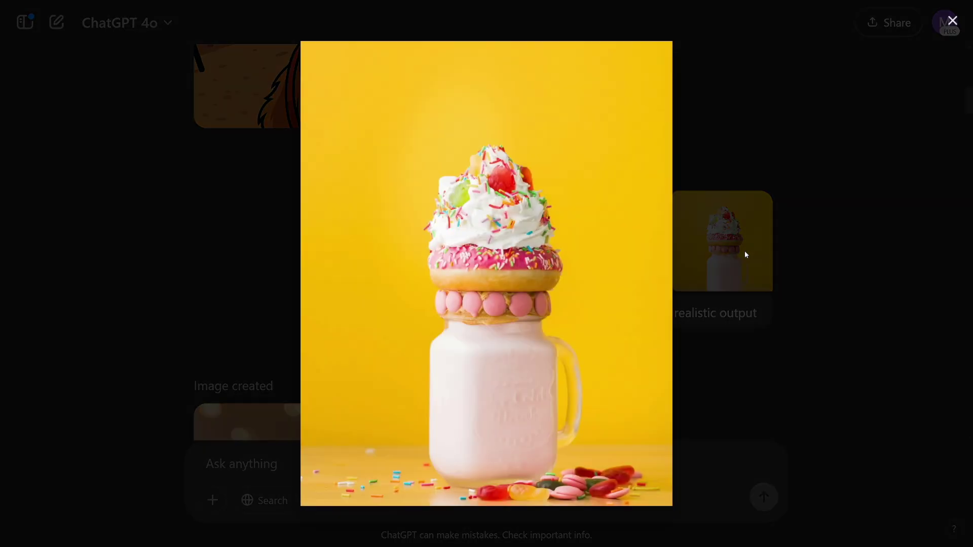
pyautogui.click(799, 275)
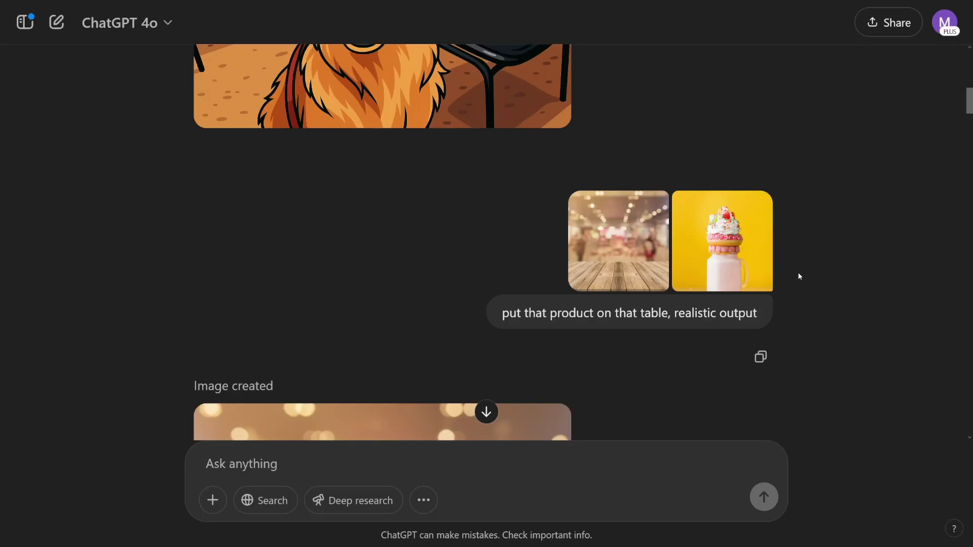
pyautogui.click(607, 230)
pyautogui.click(880, 179)
# Step: View the generated milkshake result again, then highlight the words 'put that product on'
pyautogui.scroll(-3, 879, 179)
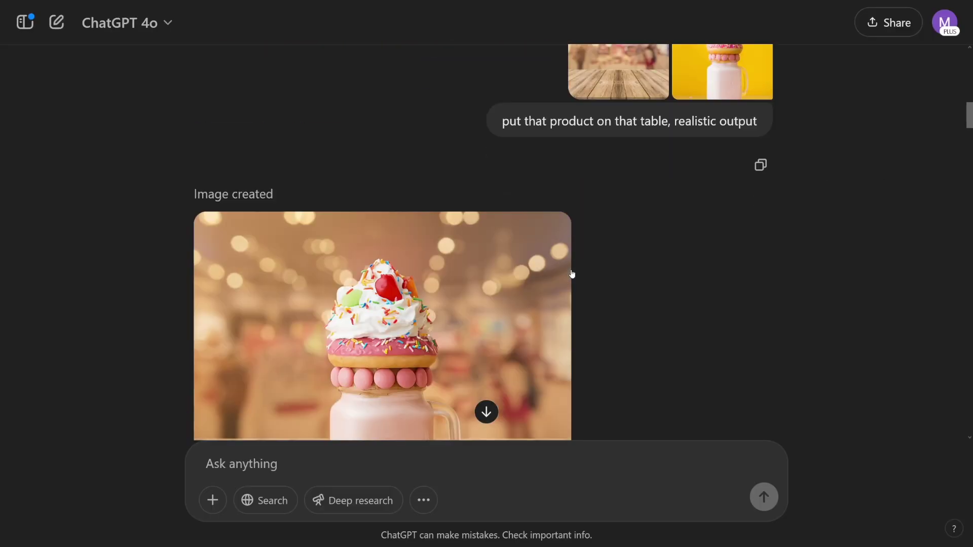
pyautogui.click(469, 283)
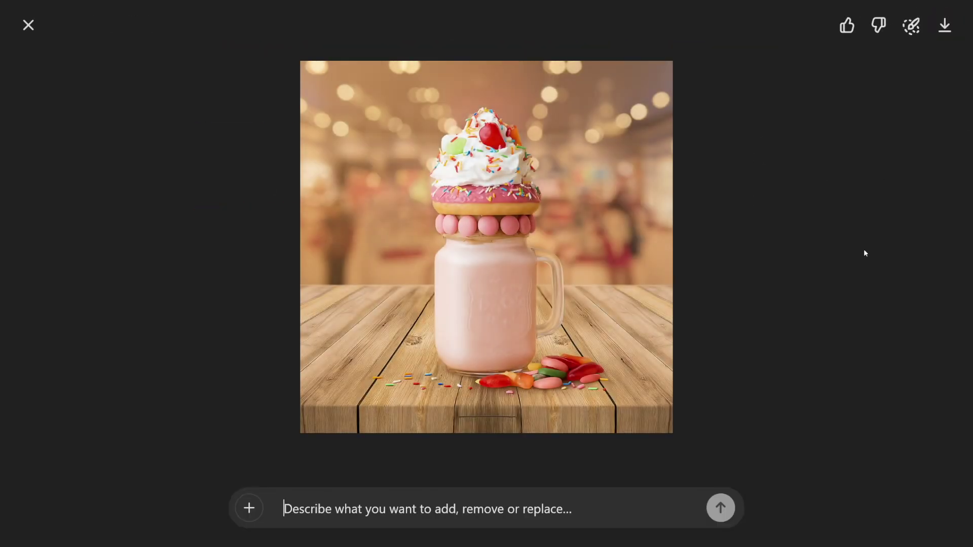
pyautogui.click(864, 248)
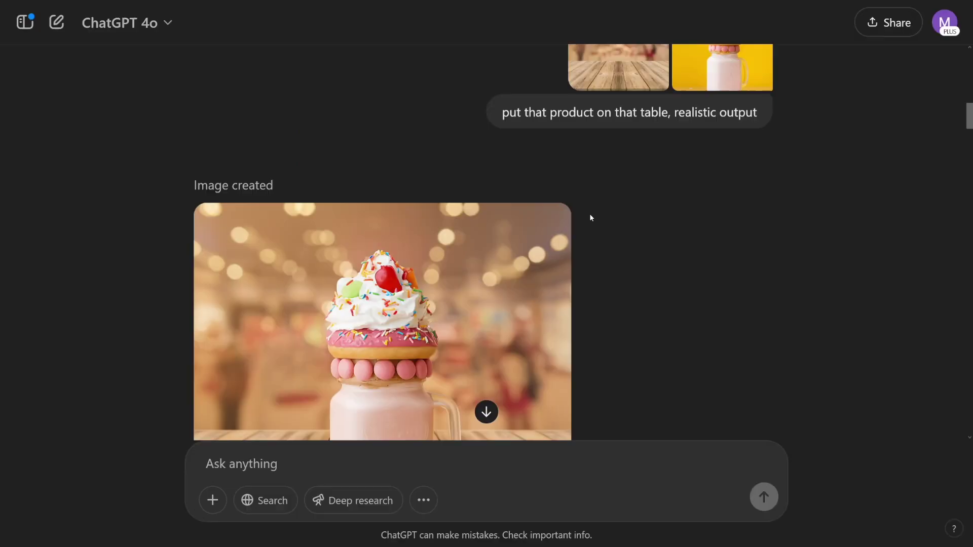
pyautogui.moveTo(502, 112); pyautogui.dragTo(616, 122)
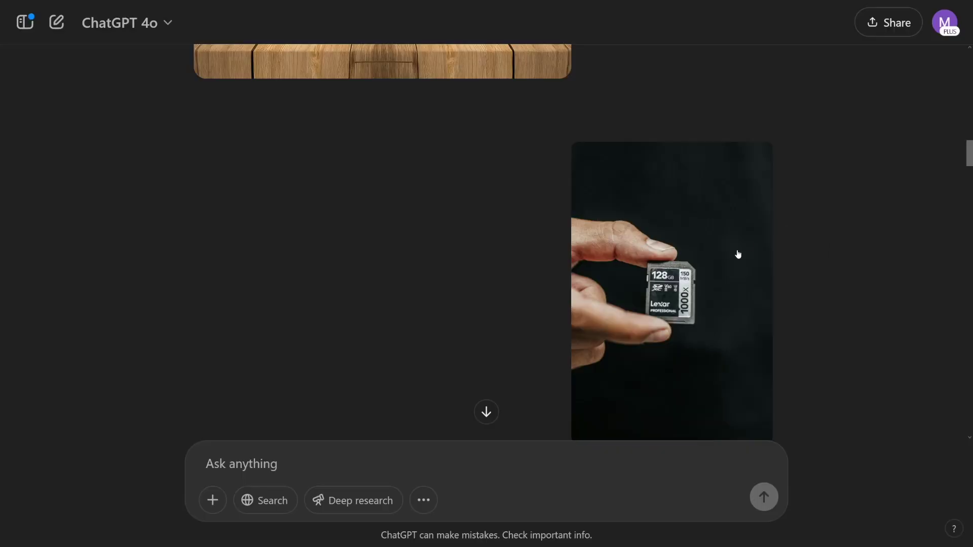
# Step: Enlarge the uploaded photo of a hand holding the Lexar 128GB card
pyautogui.click(738, 269)
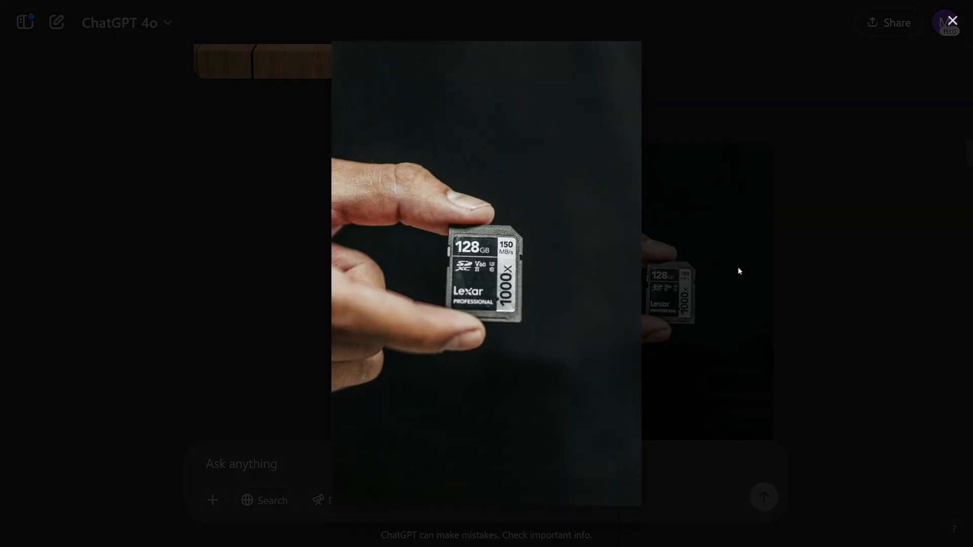
# Step: Close the card photo and view the generated Lexar ad image full screen
pyautogui.click(898, 218)
pyautogui.scroll(-4, 802, 183)
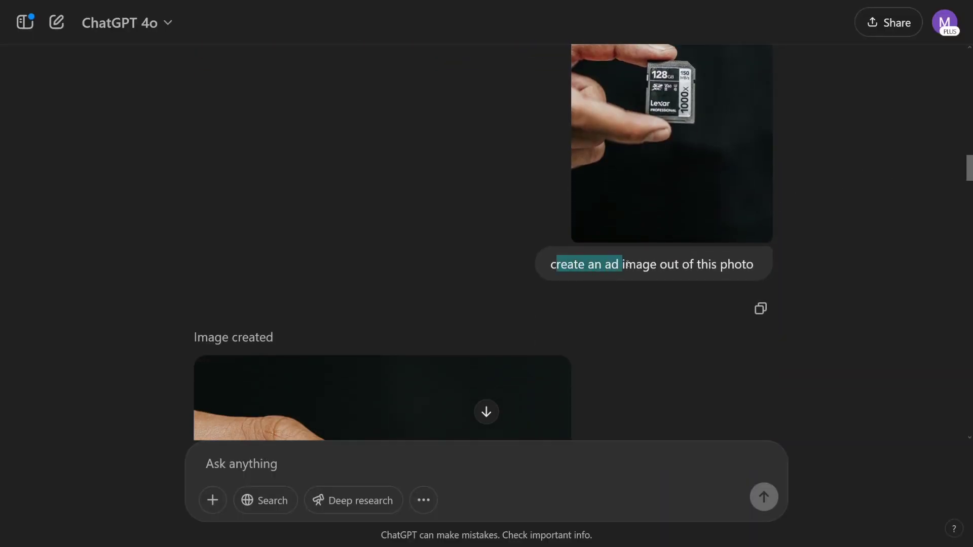
pyautogui.scroll(-6, 822, 242)
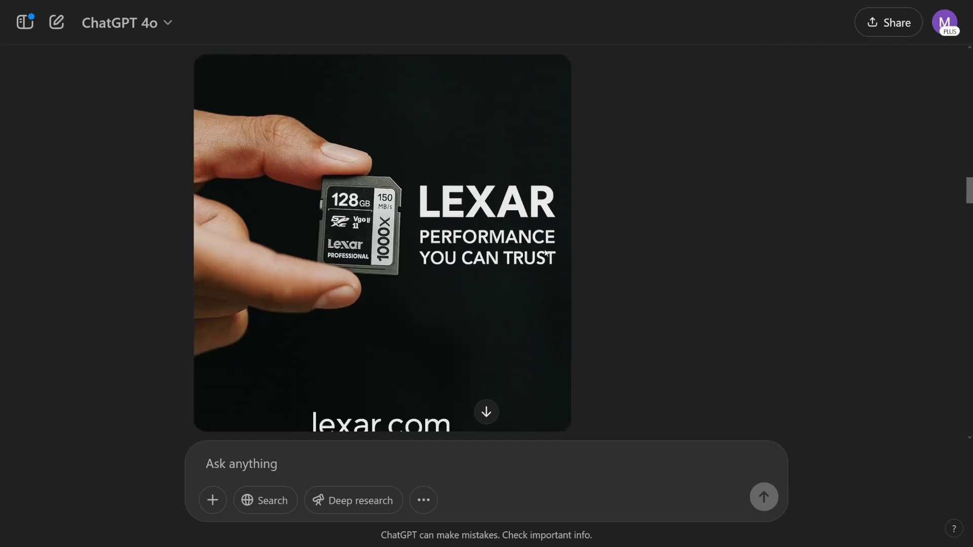
pyautogui.click(532, 243)
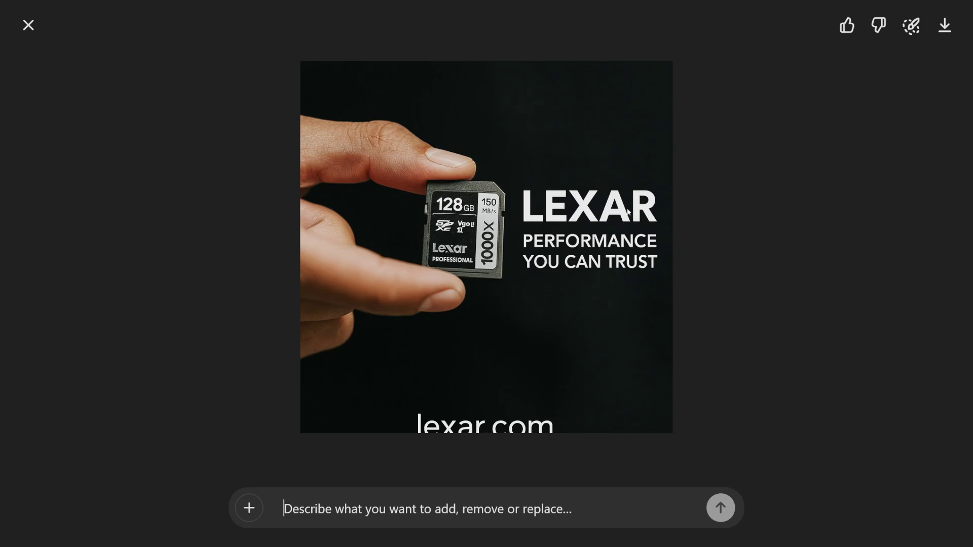
pyautogui.click(28, 25)
# Step: Scroll past the ad prompt down to the man's photo, hat.avif and hat prompt
pyautogui.scroll(4, 724, 281)
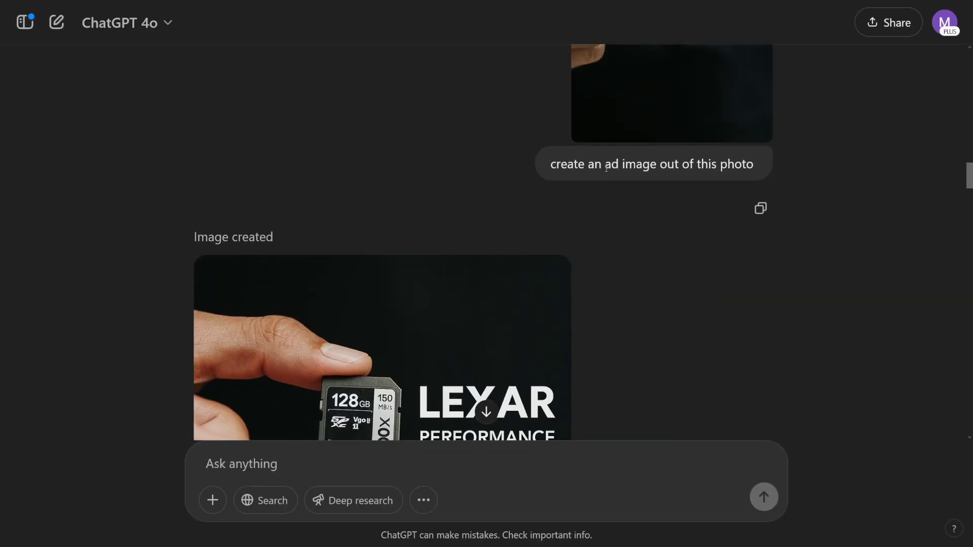
pyautogui.moveTo(636, 167); pyautogui.dragTo(652, 171)
pyautogui.click(653, 171)
pyautogui.scroll(-7, 701, 178)
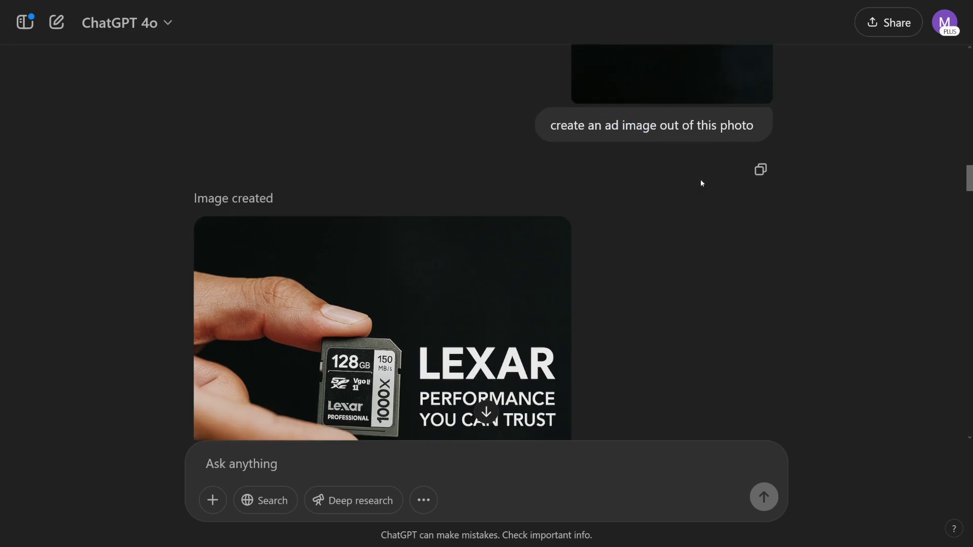
pyautogui.scroll(-4, 701, 183)
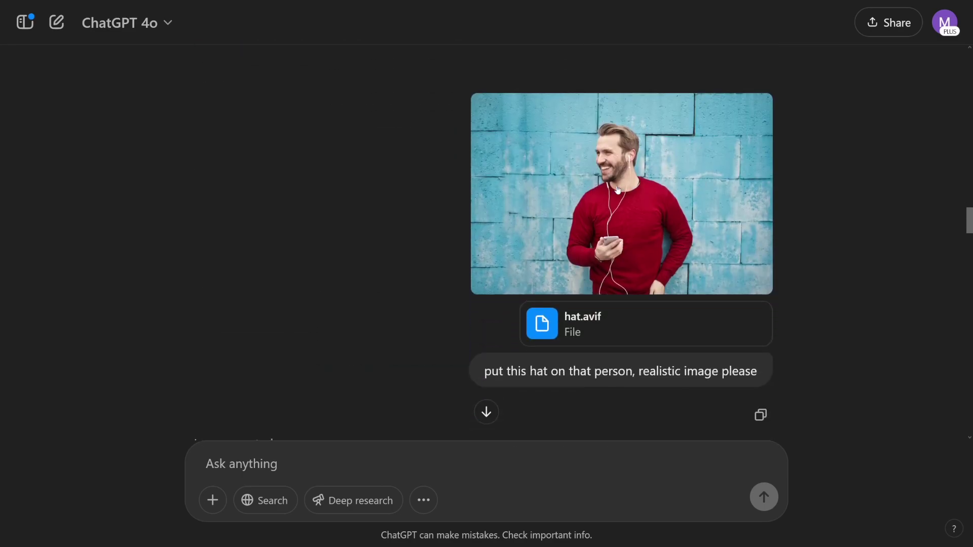
# Step: View the man's photo full size and highlight the 'put this hat' prompt
pyautogui.click(636, 211)
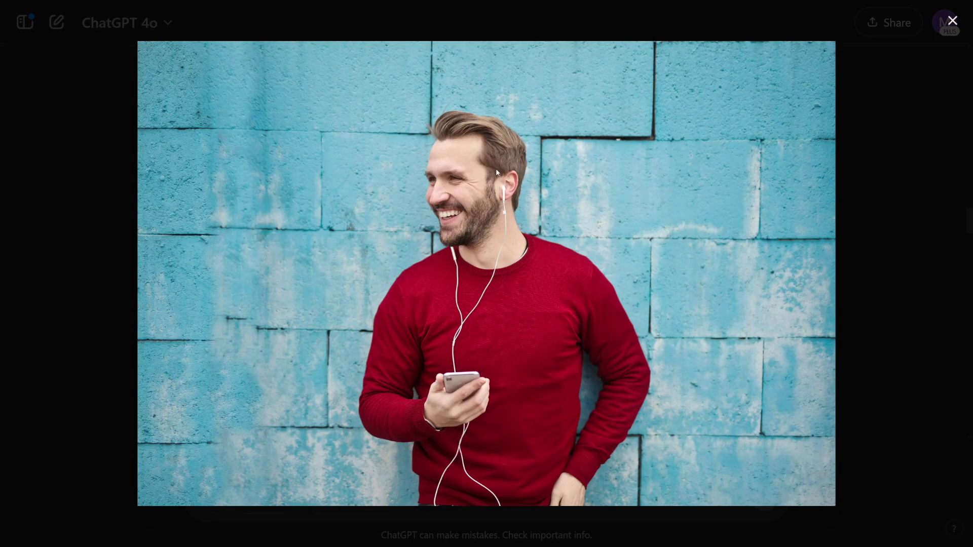
pyautogui.click(952, 21)
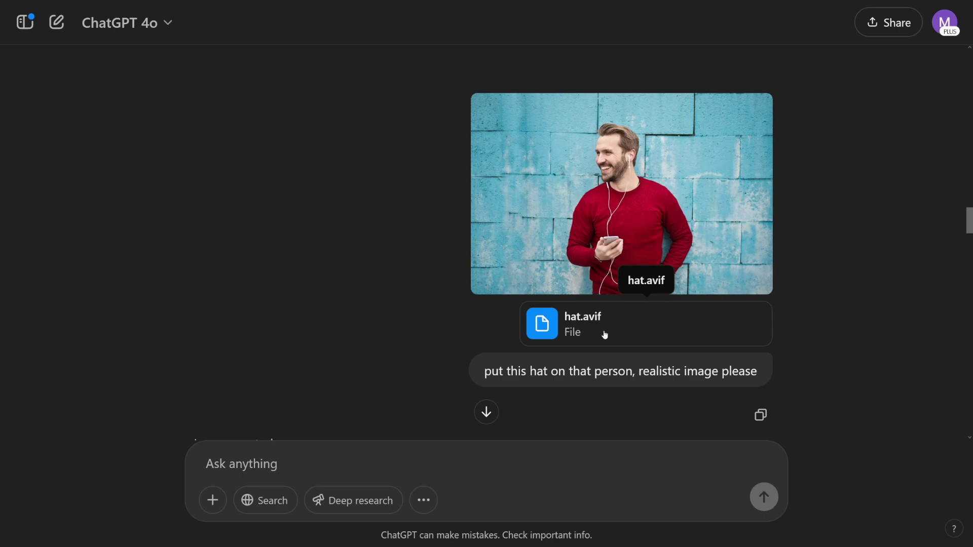
pyautogui.scroll(-4, 595, 322)
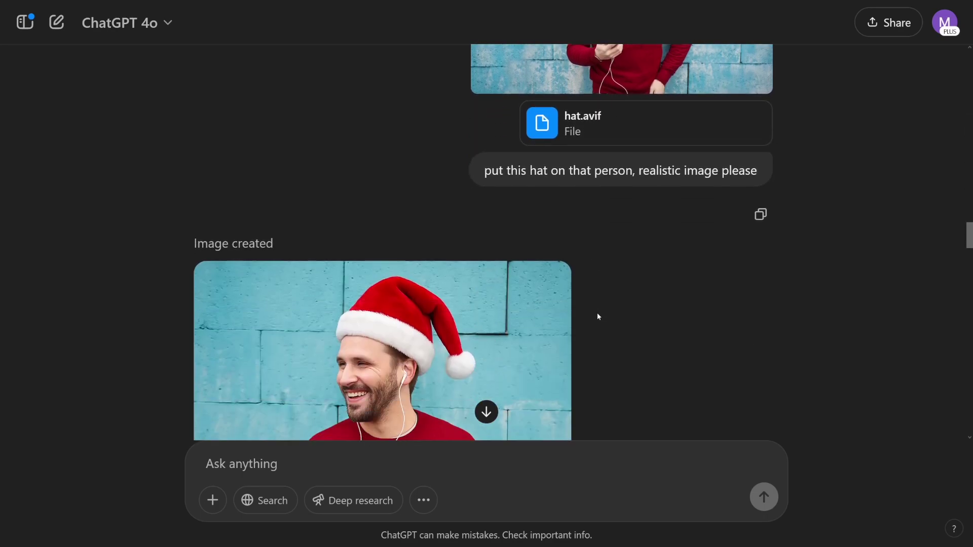
pyautogui.moveTo(490, 175); pyautogui.dragTo(706, 172)
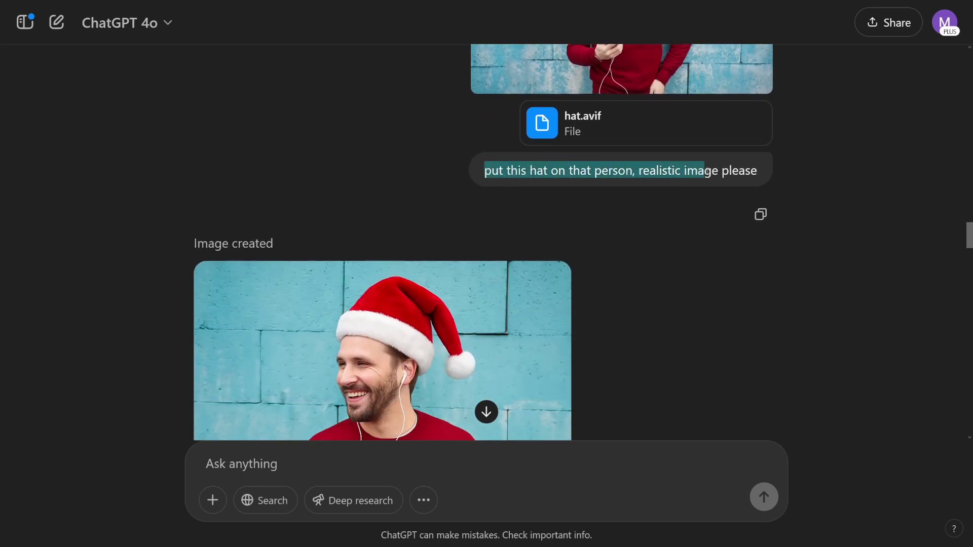
pyautogui.click(757, 173)
# Step: View the Santa-hat result full screen, close it, and scroll to the next prompt
pyautogui.scroll(-2, 652, 218)
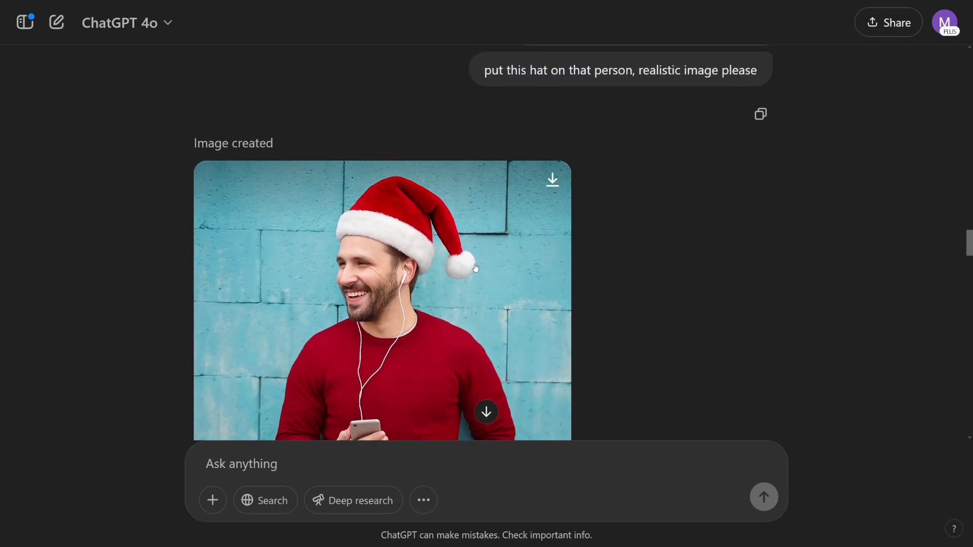
pyautogui.click(506, 253)
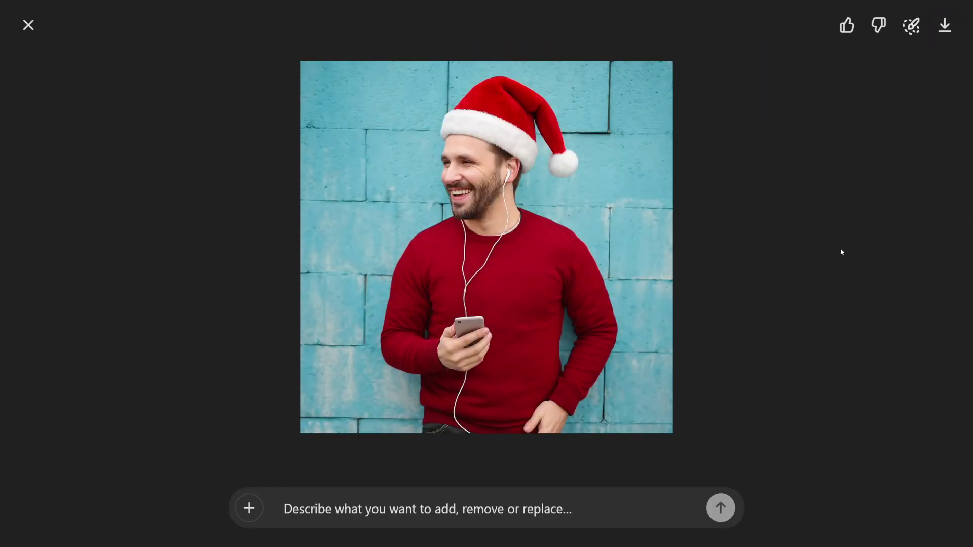
pyautogui.click(36, 27)
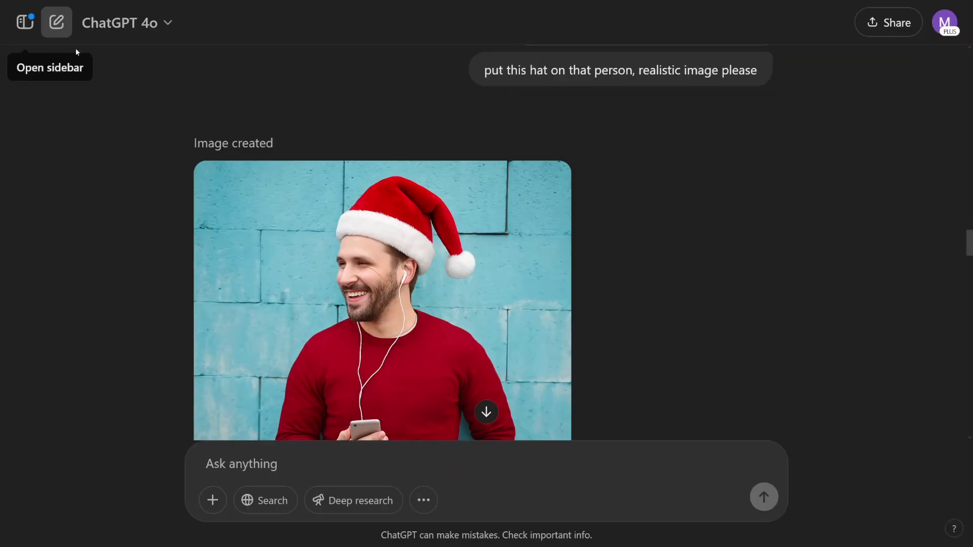
pyautogui.scroll(-5, 752, 227)
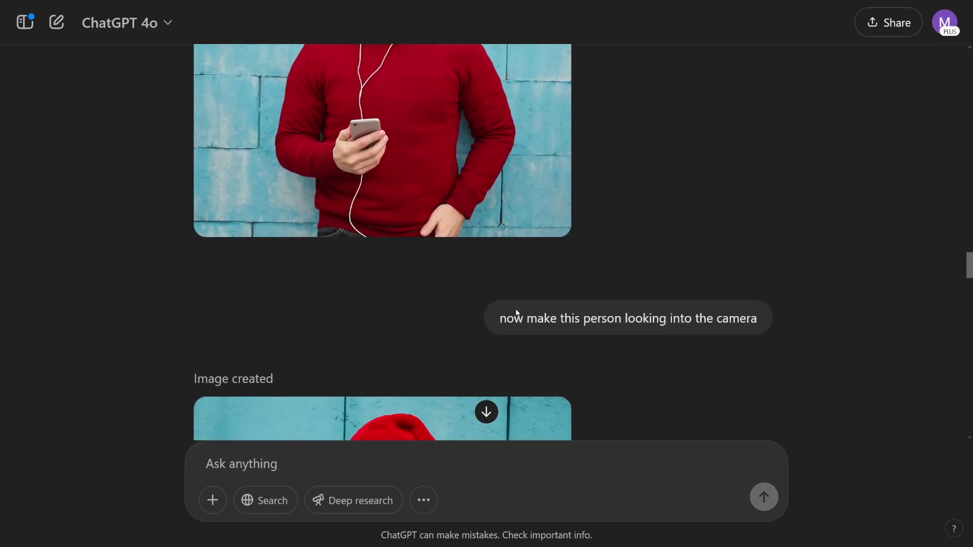
# Step: Highlight the 'look into the camera' prompt and open the camera-facing Santa-hat image full screen
pyautogui.moveTo(499, 319); pyautogui.dragTo(756, 319)
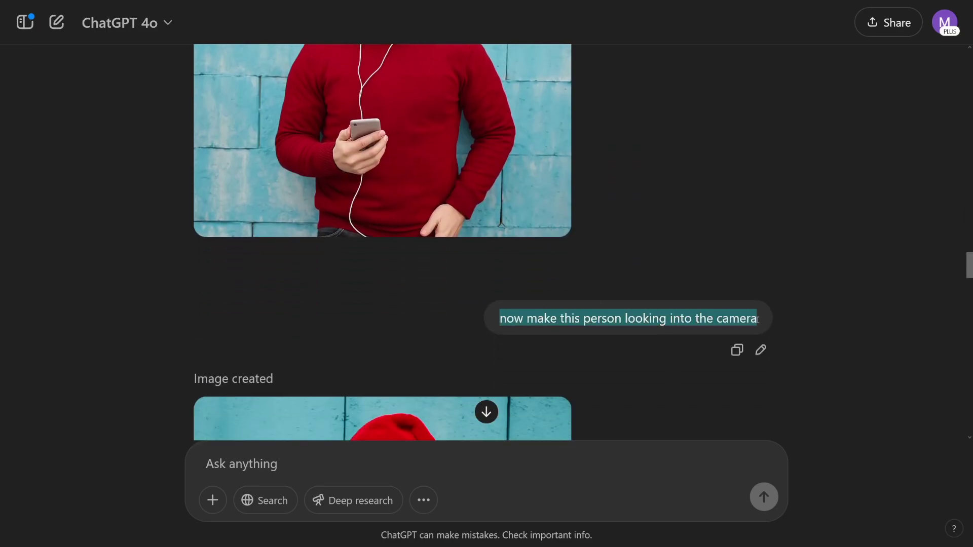
pyautogui.click(822, 304)
pyautogui.scroll(-6, 821, 304)
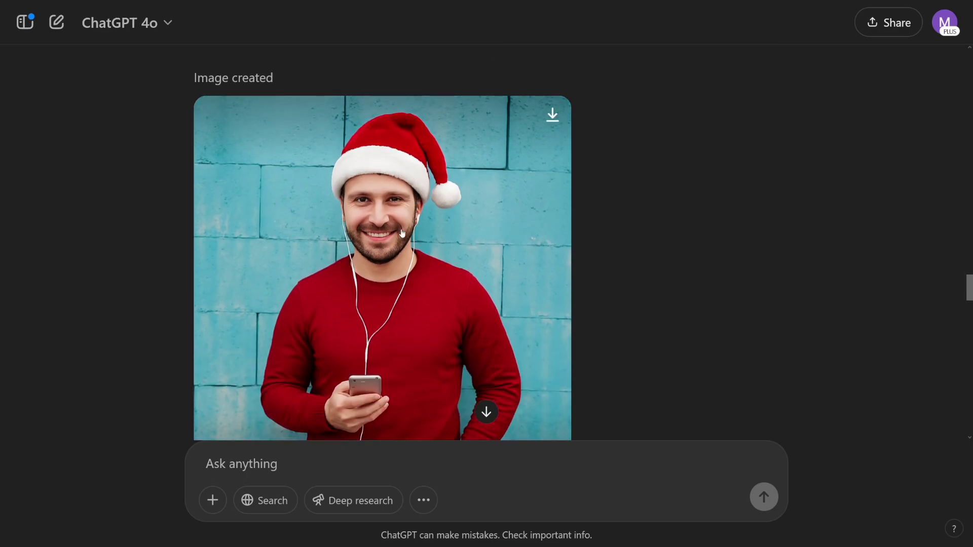
pyautogui.scroll(12, 446, 308)
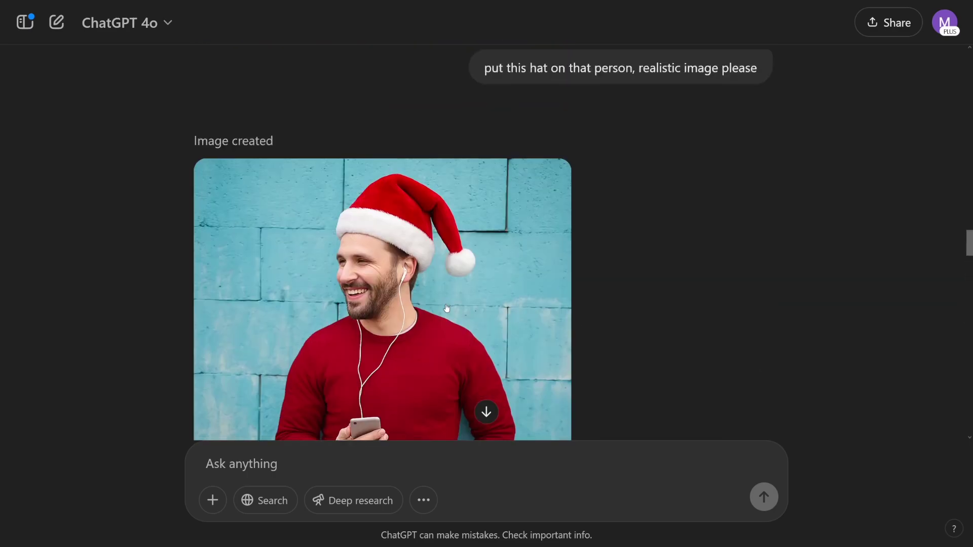
pyautogui.scroll(-8, 401, 282)
pyautogui.click(396, 345)
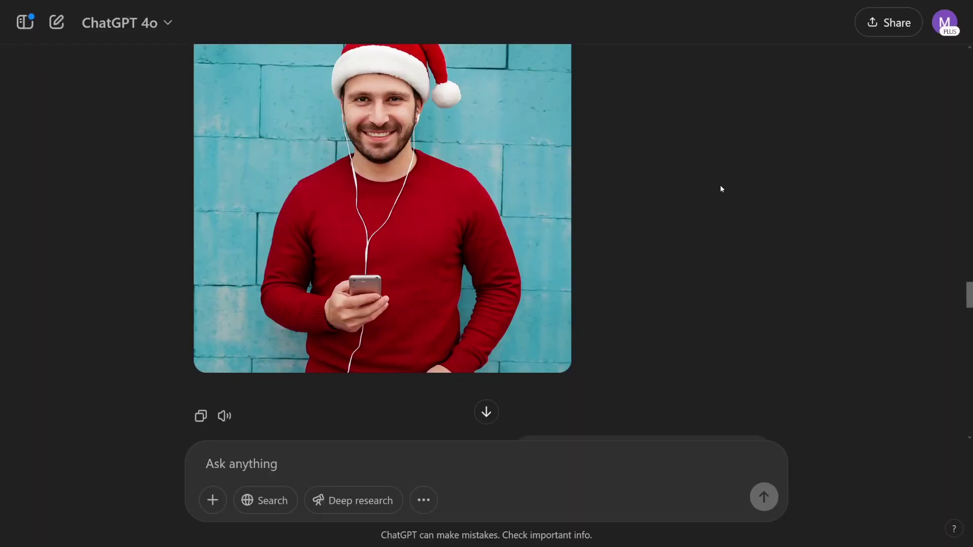
# Step: Highlight the ghibli-style prompt, view the ghibli image full screen, then scroll to the Tokyo dragon prompt
pyautogui.scroll(-4, 718, 178)
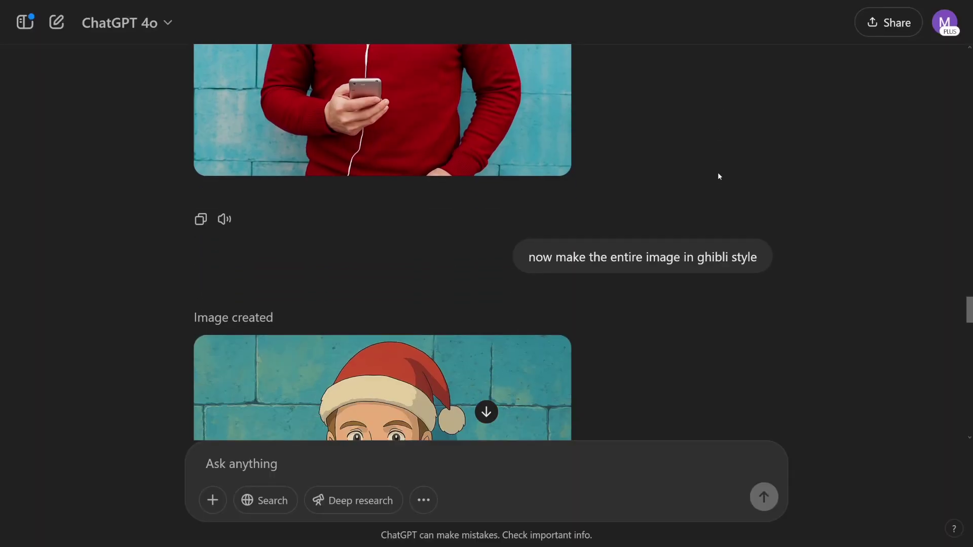
pyautogui.moveTo(529, 254); pyautogui.dragTo(743, 253)
pyautogui.scroll(2, 507, 167)
pyautogui.scroll(-5, 461, 169)
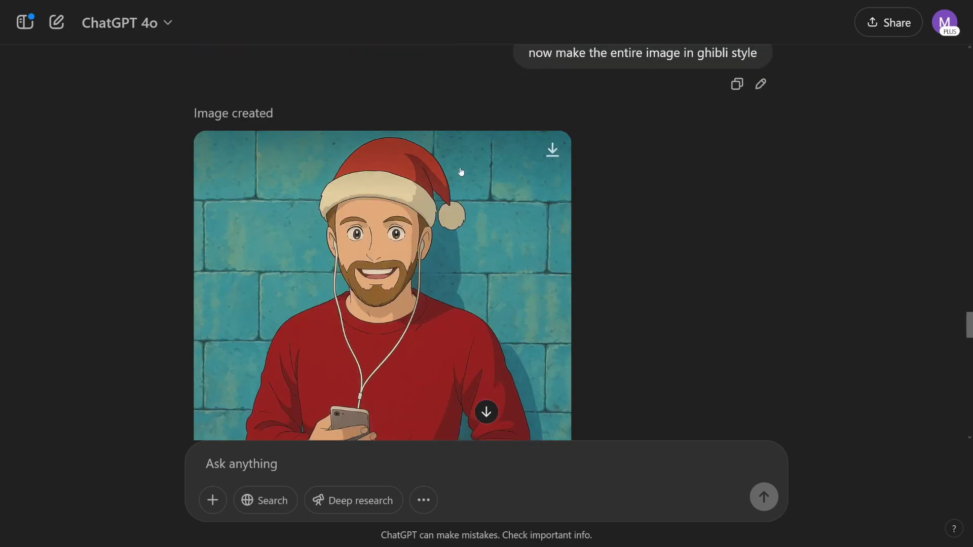
pyautogui.click(373, 201)
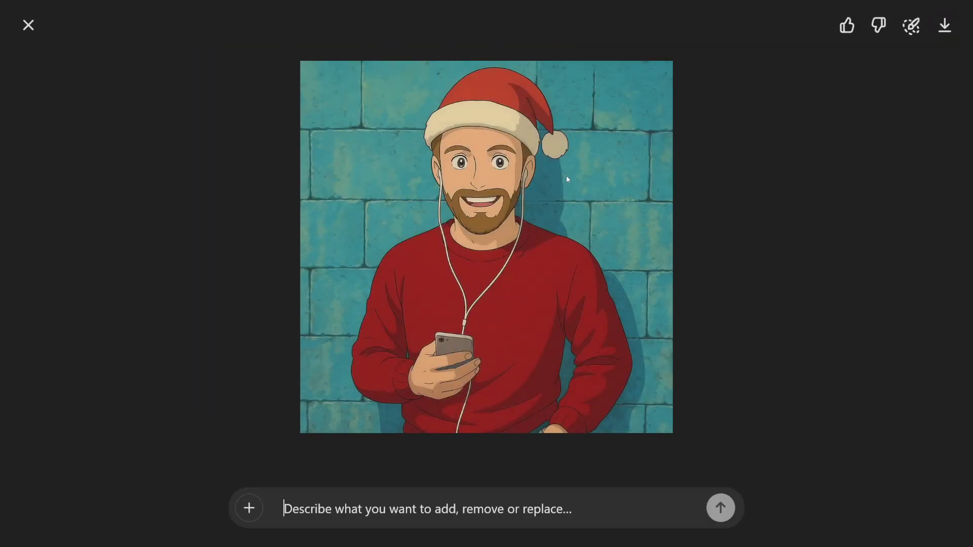
pyautogui.click(32, 32)
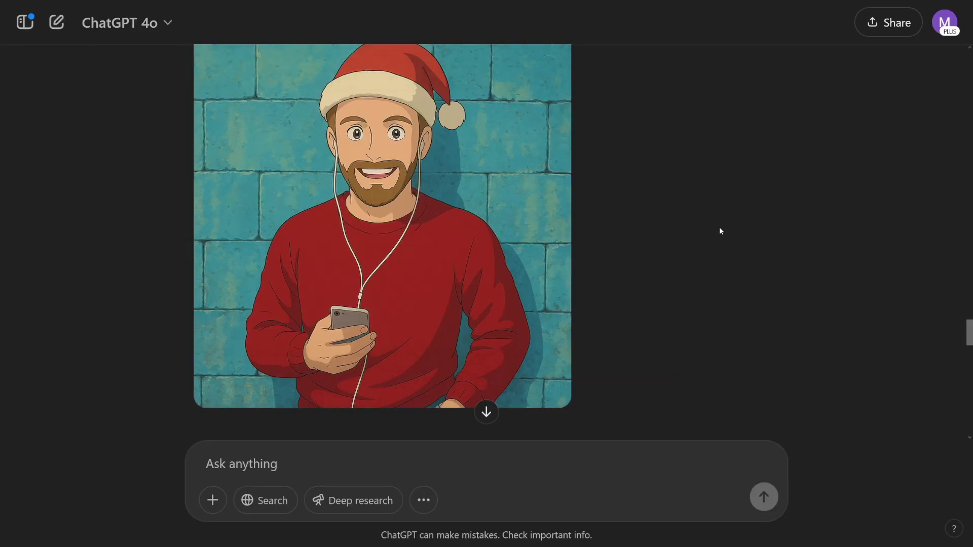
pyautogui.scroll(-4, 711, 211)
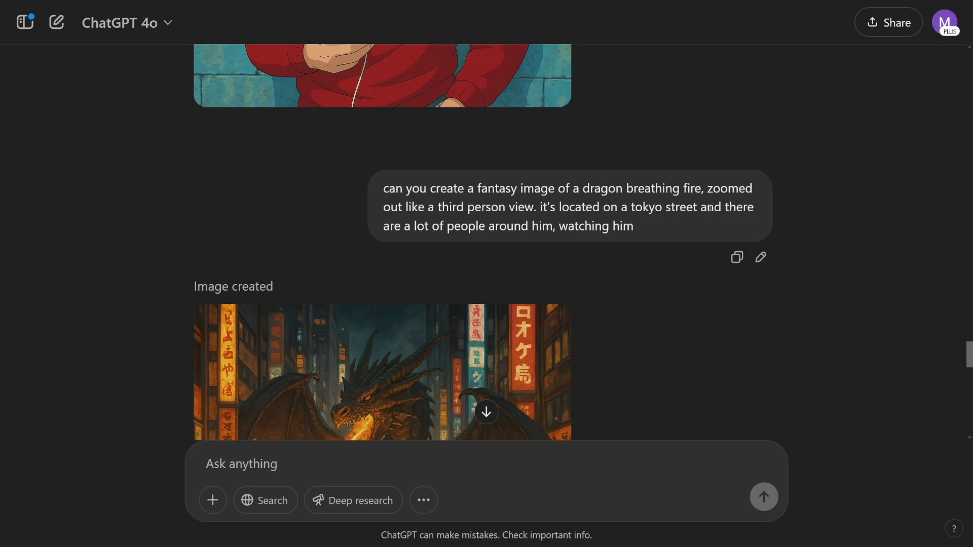
# Step: Highlight the dragon prompt and view the dragon-and-crowd image full screen
pyautogui.moveTo(382, 195); pyautogui.dragTo(627, 229)
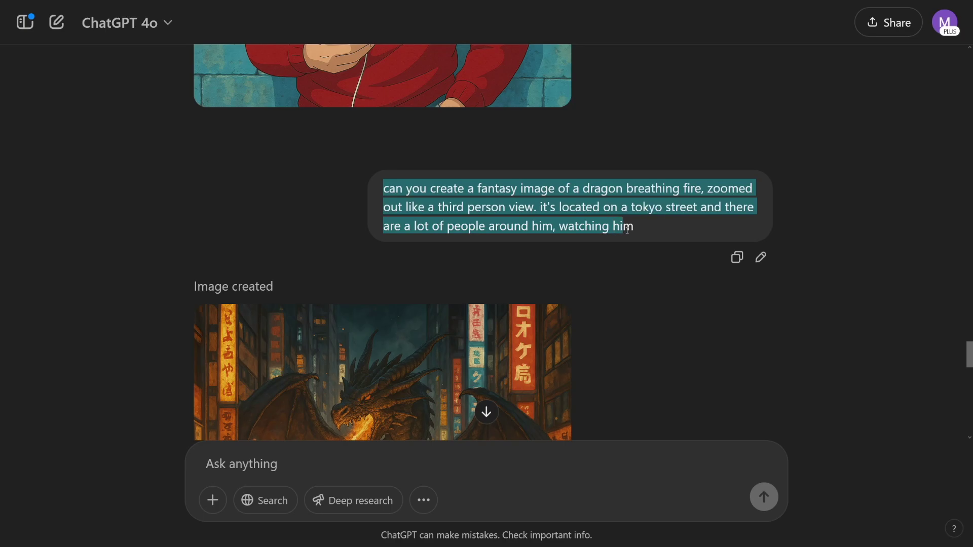
pyautogui.click(579, 257)
pyautogui.scroll(-4, 630, 258)
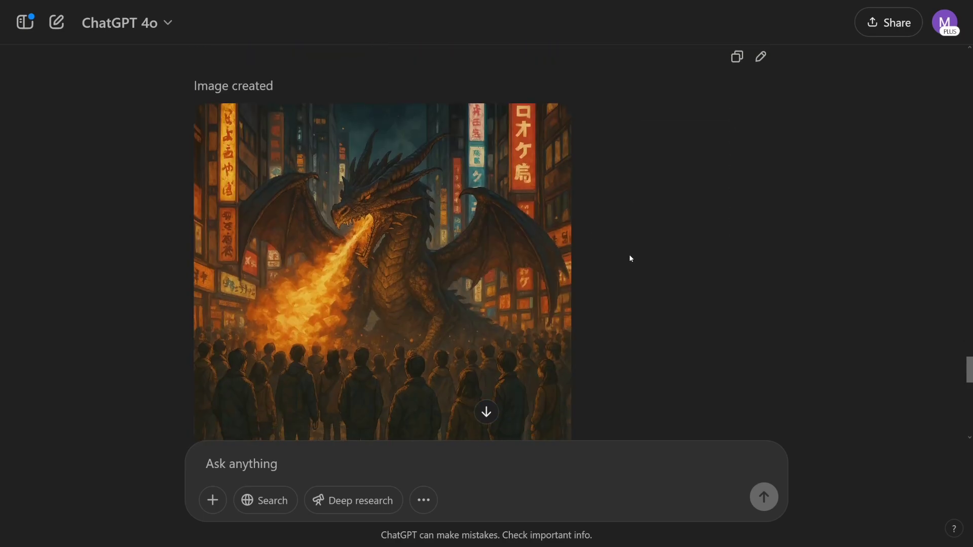
pyautogui.click(450, 263)
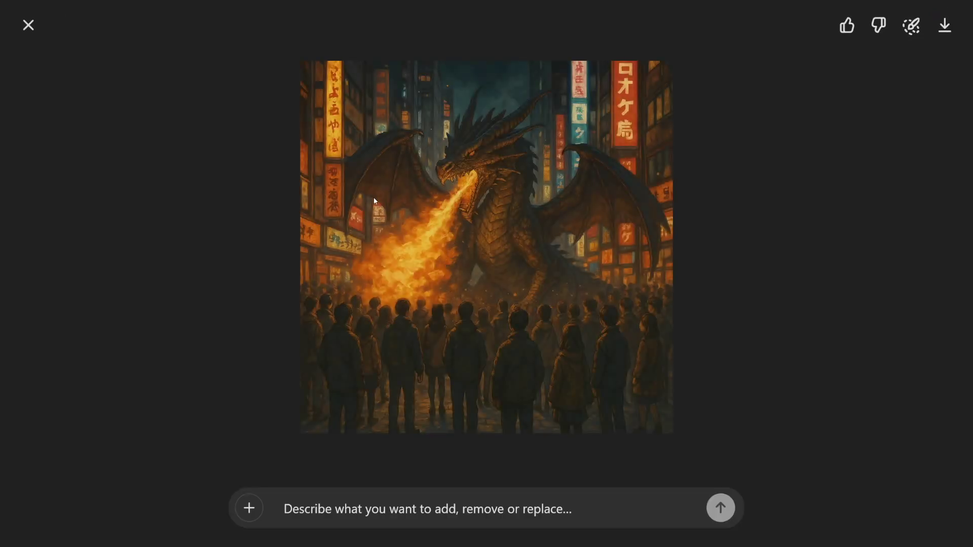
pyautogui.click(29, 26)
# Step: Scroll to the 'now make people running away' result and view the fleeing-crowd image enlarged
pyautogui.scroll(-4, 332, 229)
pyautogui.scroll(-5, 332, 229)
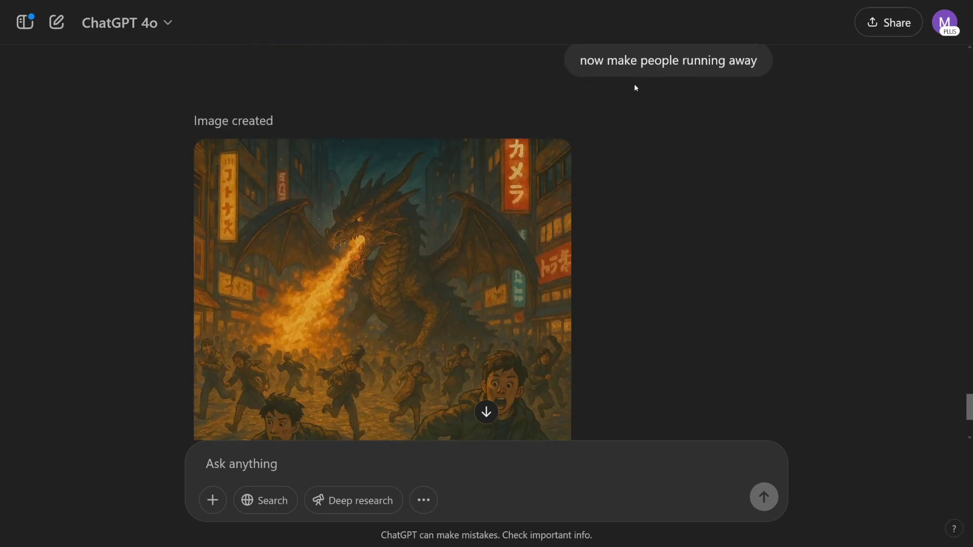
pyautogui.scroll(-2, 552, 207)
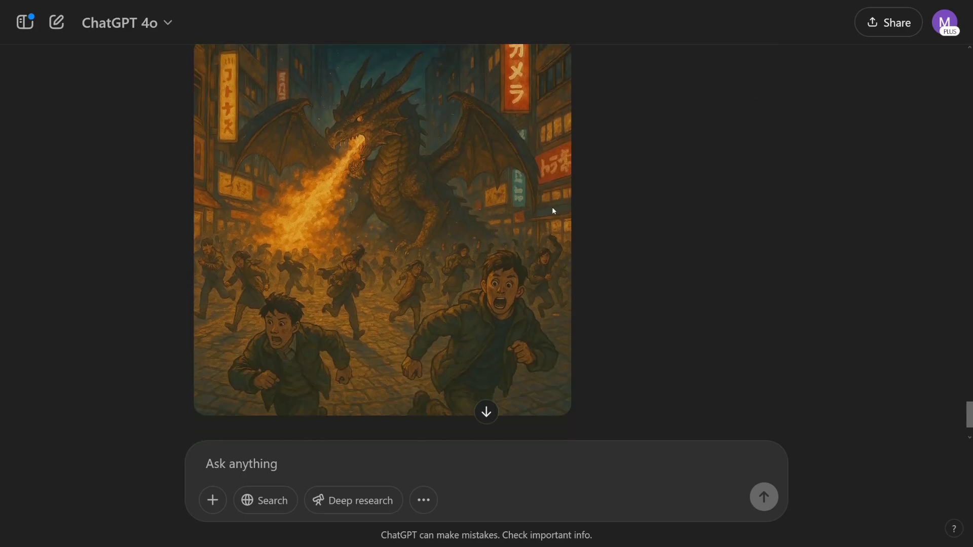
pyautogui.click(395, 230)
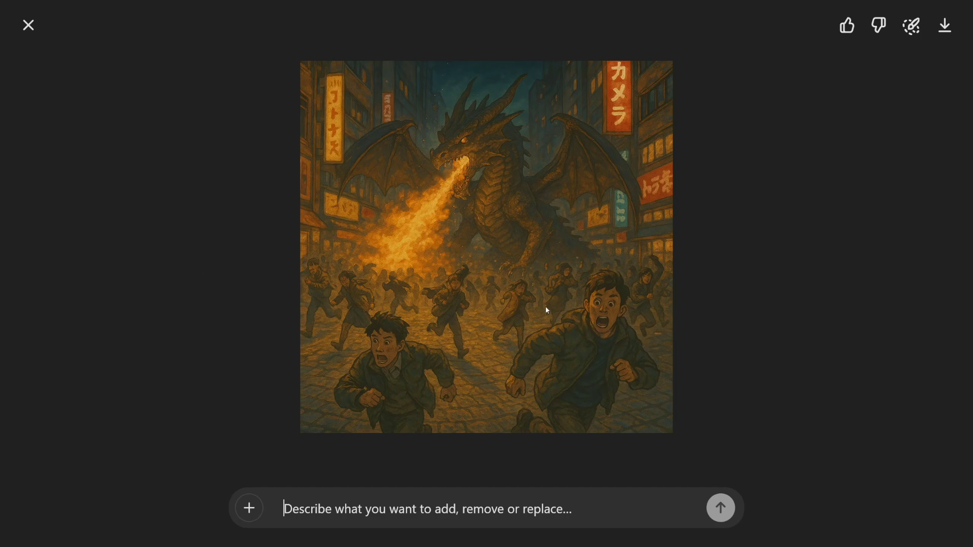
pyautogui.press('Escape')
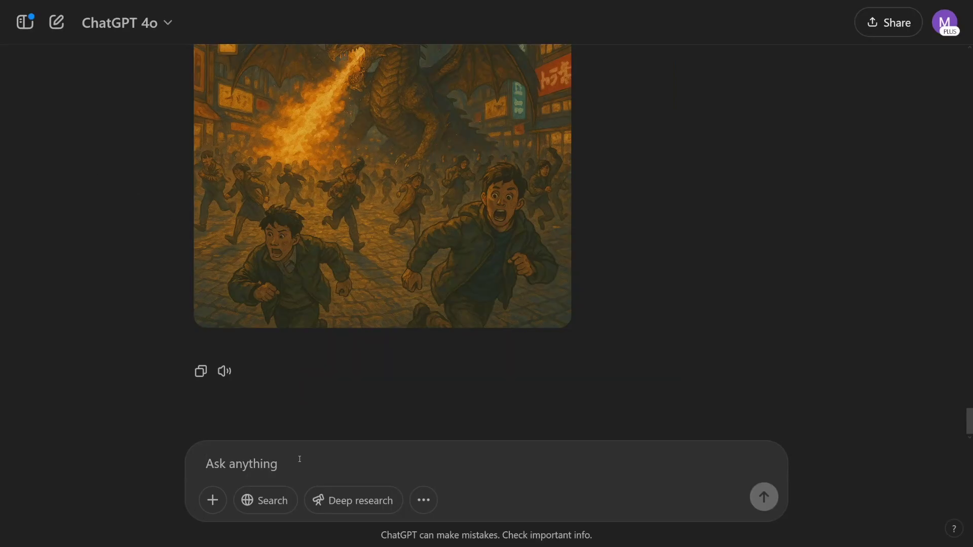
# Step: Request 'create an infographic about why global warming is bad' and enlarge the generated infographic
pyautogui.write('crea')
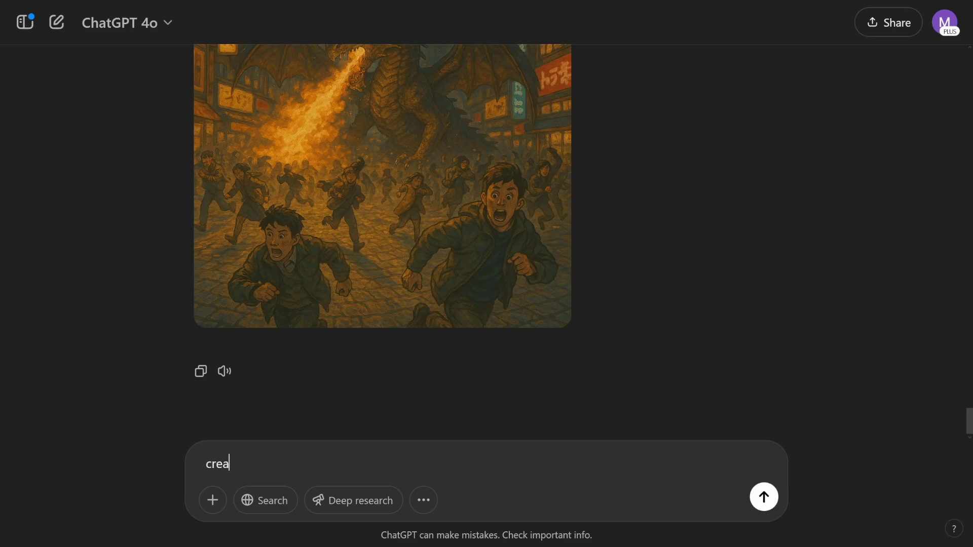
pyautogui.write('te an inforgraphic about weh')
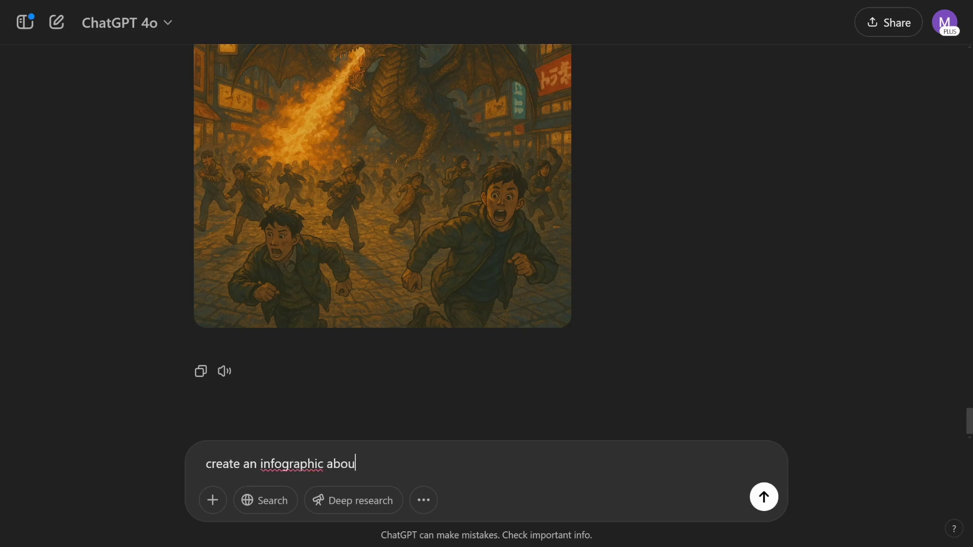
pyautogui.press('BackSpace')
pyautogui.press('BackSpace')
pyautogui.write('hy global warming is bad')
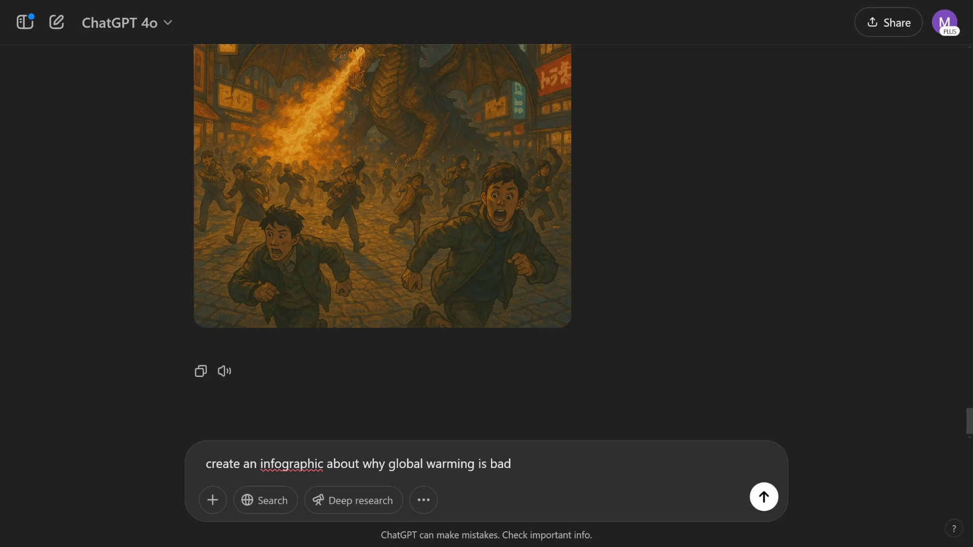
pyautogui.press('Return')
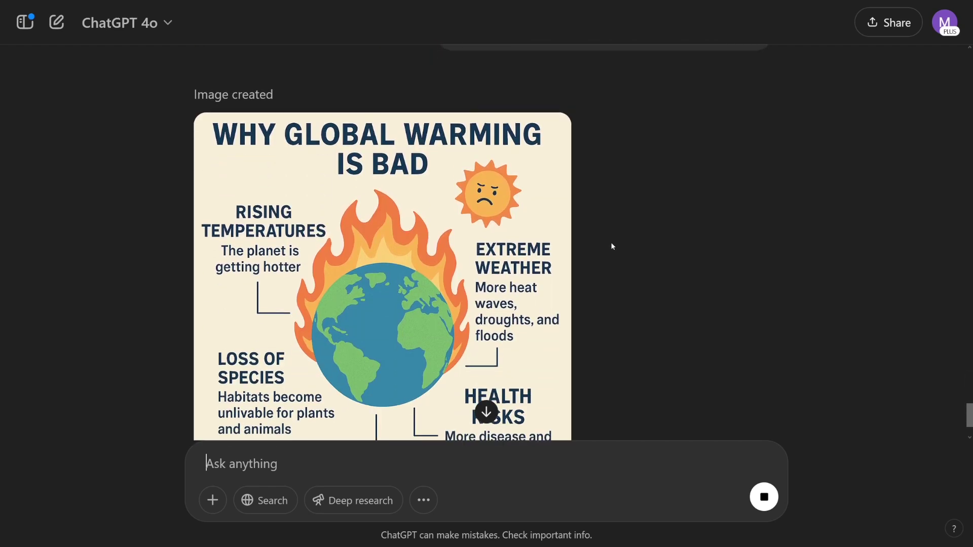
pyautogui.click(552, 248)
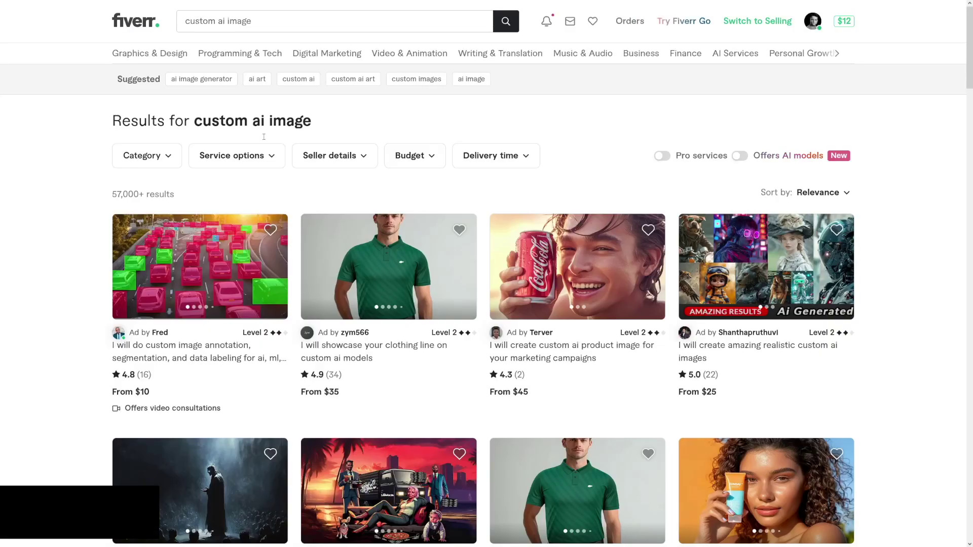
# Step: Highlight the Fiverr search term and enlarge the cartoon dog image in ChatGPT for comparison
pyautogui.moveTo(311, 122)
pyautogui.mouseDown()
pyautogui.moveTo(193, 124)
pyautogui.moveTo(295, 123)
pyautogui.mouseUp()
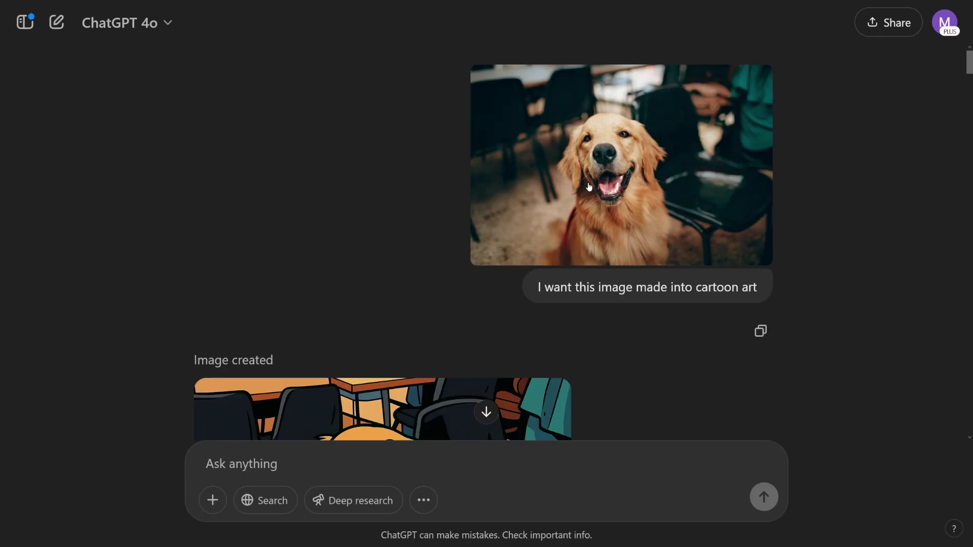
pyautogui.scroll(-5, 597, 187)
pyautogui.click(437, 246)
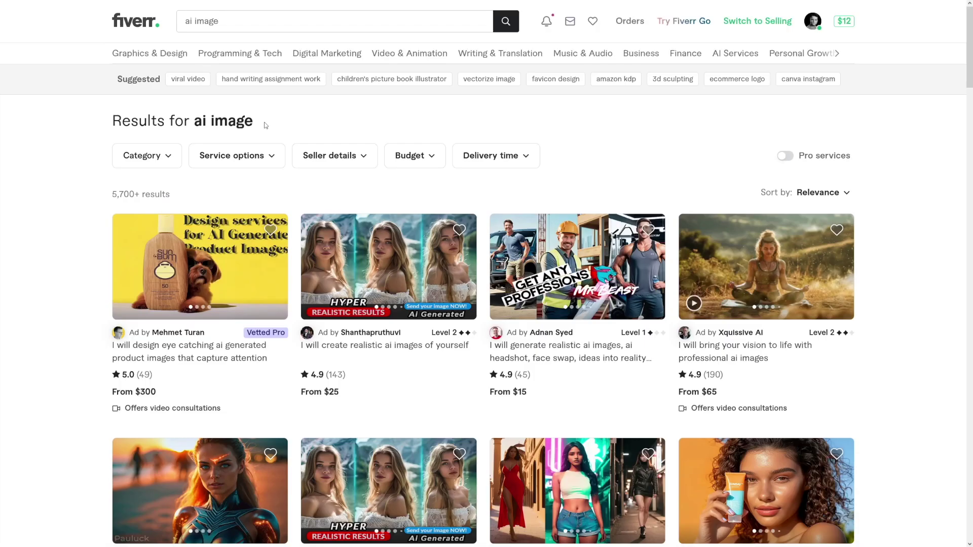
pyautogui.moveTo(266, 125)
pyautogui.mouseDown()
pyautogui.moveTo(193, 124)
pyautogui.moveTo(261, 126)
pyautogui.mouseUp()
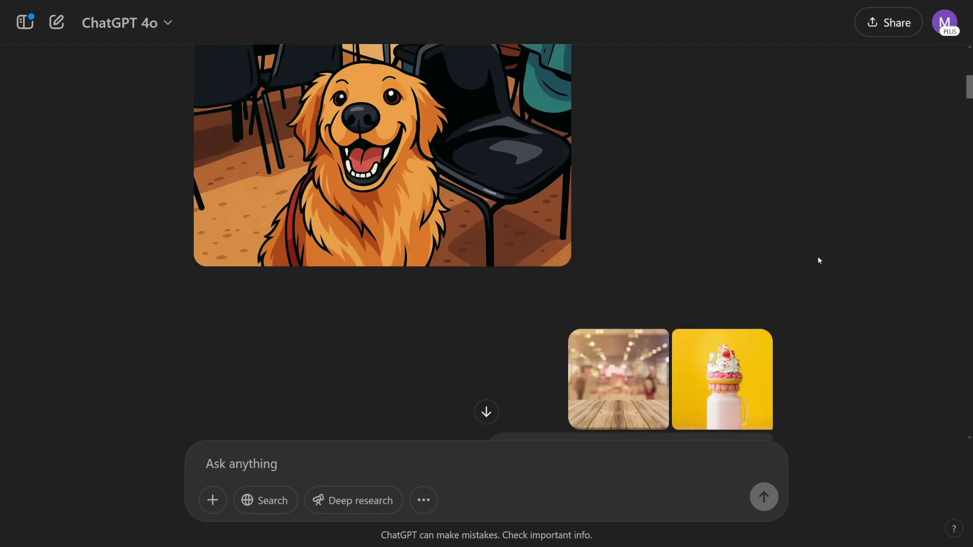
pyautogui.scroll(-5, 816, 256)
pyautogui.click(471, 279)
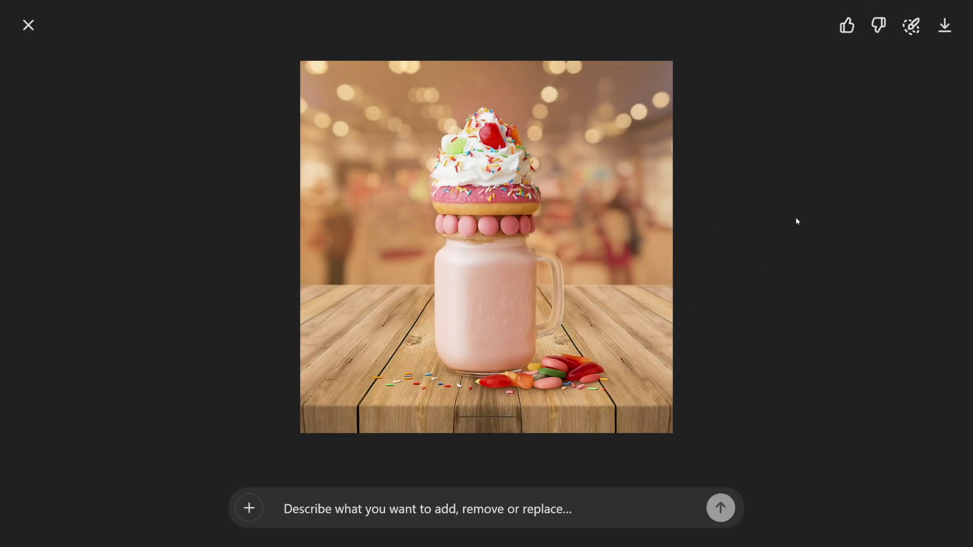
pyautogui.click(29, 25)
pyautogui.scroll(4, 663, 276)
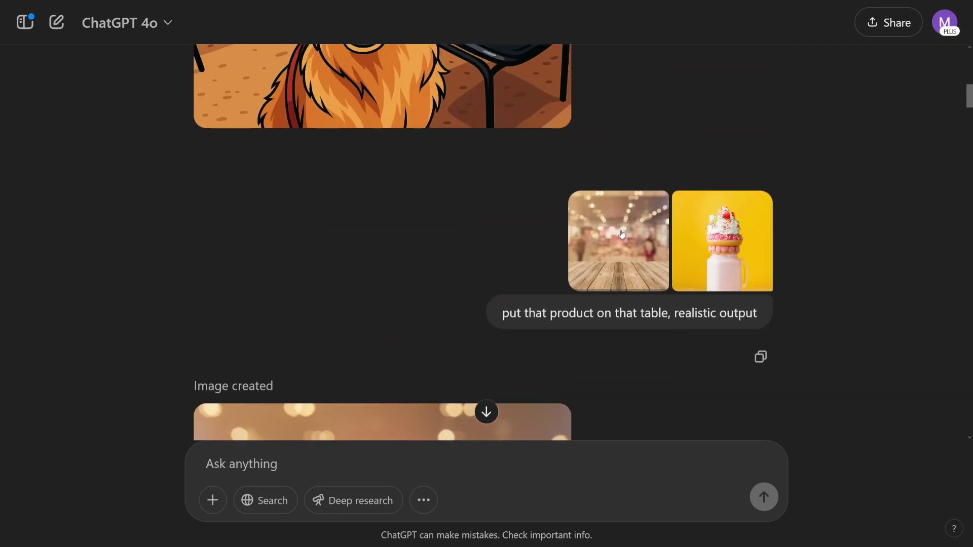
pyautogui.scroll(-8, 611, 244)
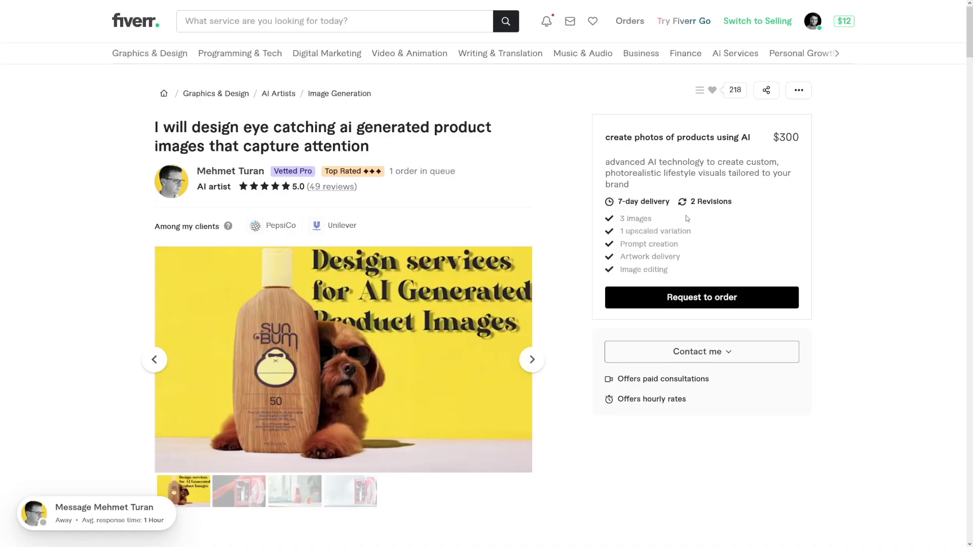
# Step: Highlight the $300 Fiverr gig price, its 3-image package, and the $15 basic package price
pyautogui.moveTo(773, 139); pyautogui.dragTo(800, 139)
pyautogui.click(723, 147)
pyautogui.moveTo(622, 219); pyautogui.dragTo(651, 219)
pyautogui.click(651, 219)
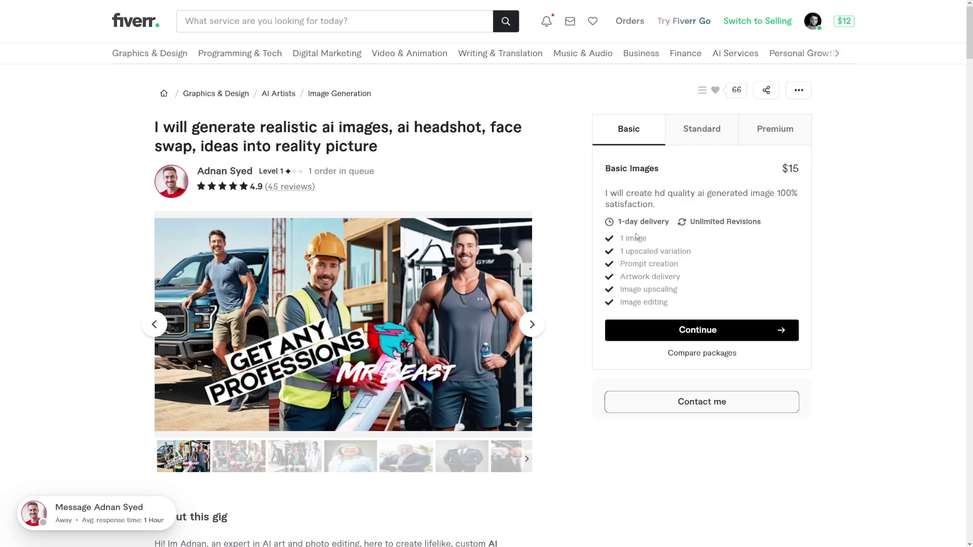
pyautogui.moveTo(780, 172); pyautogui.dragTo(803, 175)
pyautogui.click(803, 174)
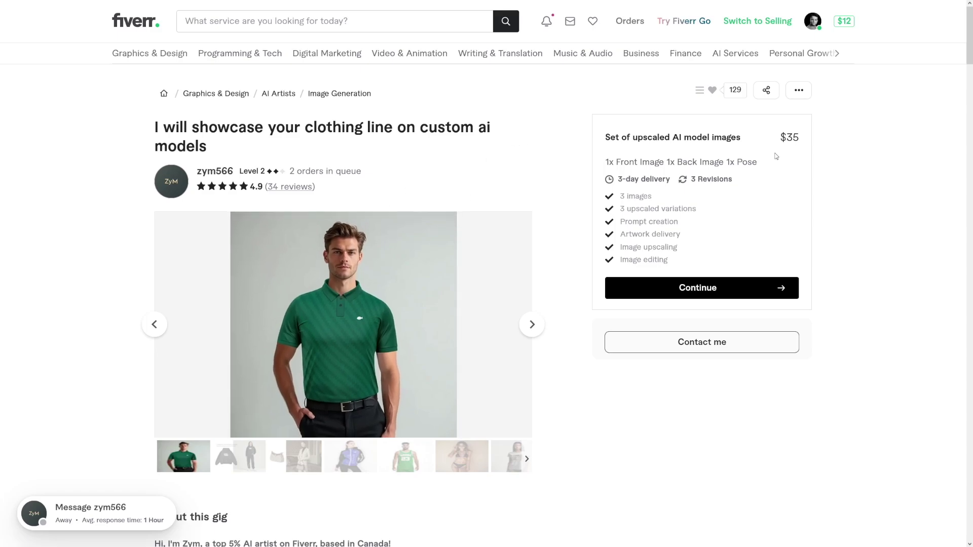
# Step: Highlight the $35 package and its front, back and pose images, then return to the Santa-hat image
pyautogui.moveTo(780, 137); pyautogui.dragTo(803, 139)
pyautogui.click(803, 138)
pyautogui.moveTo(607, 165); pyautogui.dragTo(754, 164)
pyautogui.click(759, 168)
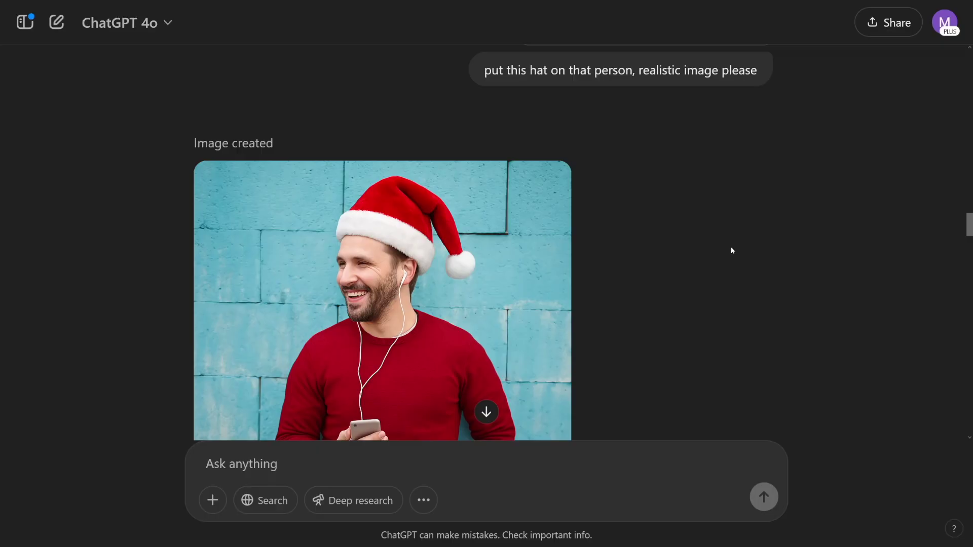
pyautogui.scroll(-2, 730, 247)
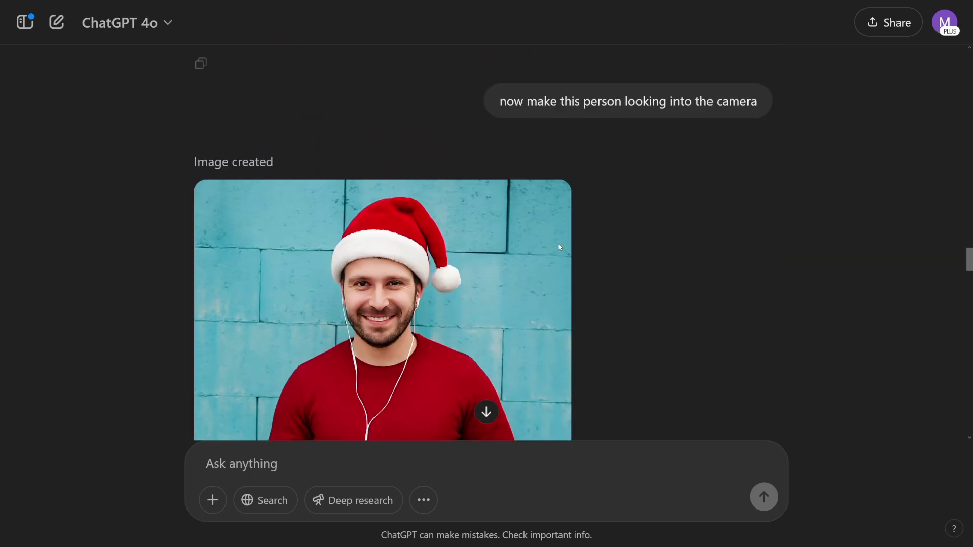
pyautogui.scroll(-3, 559, 246)
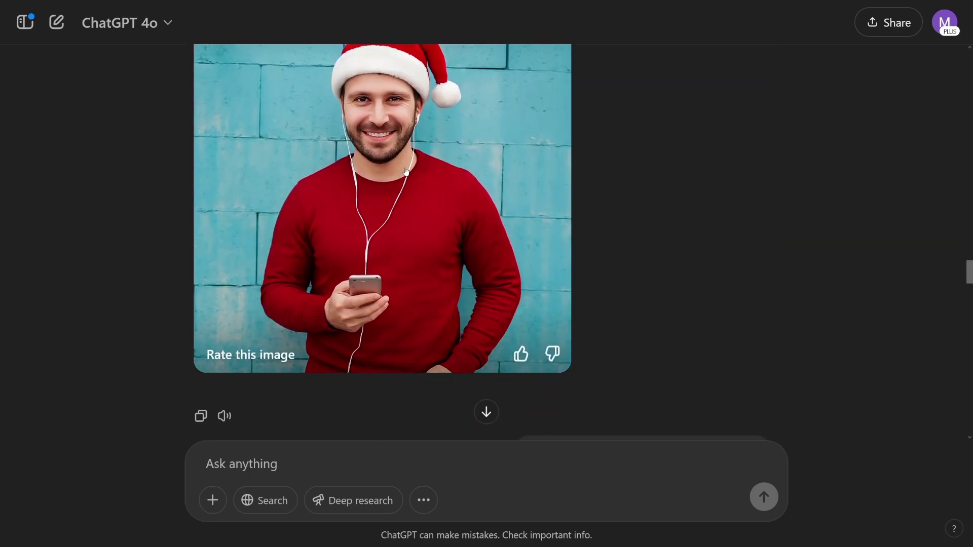